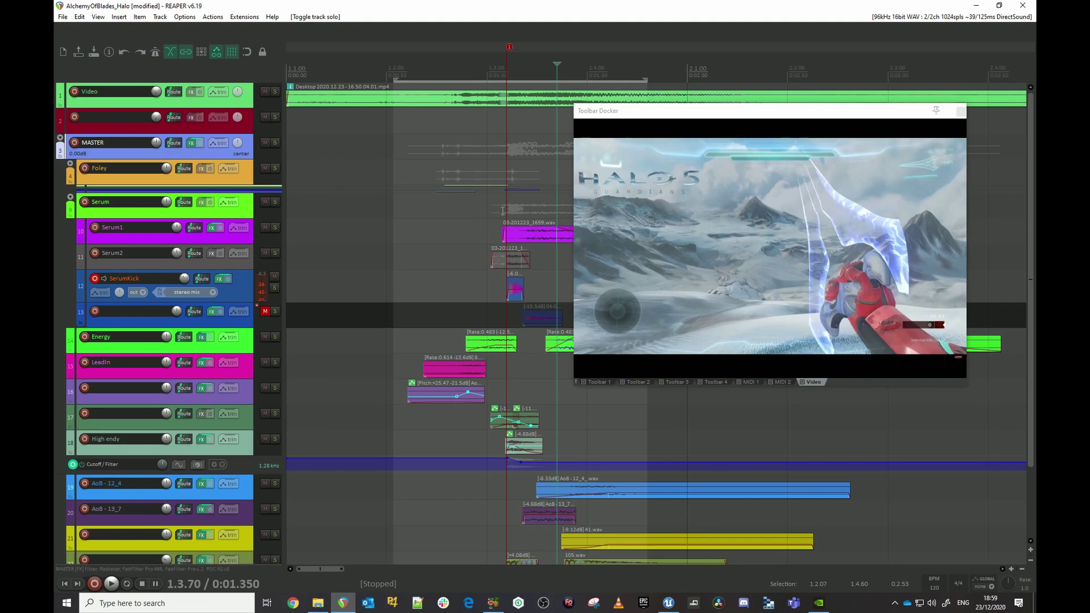
Play the project from just before the first sword effect, review it against the video through the second clip, and stop playback
{"action": "left_click", "coordinate": [390, 177]}
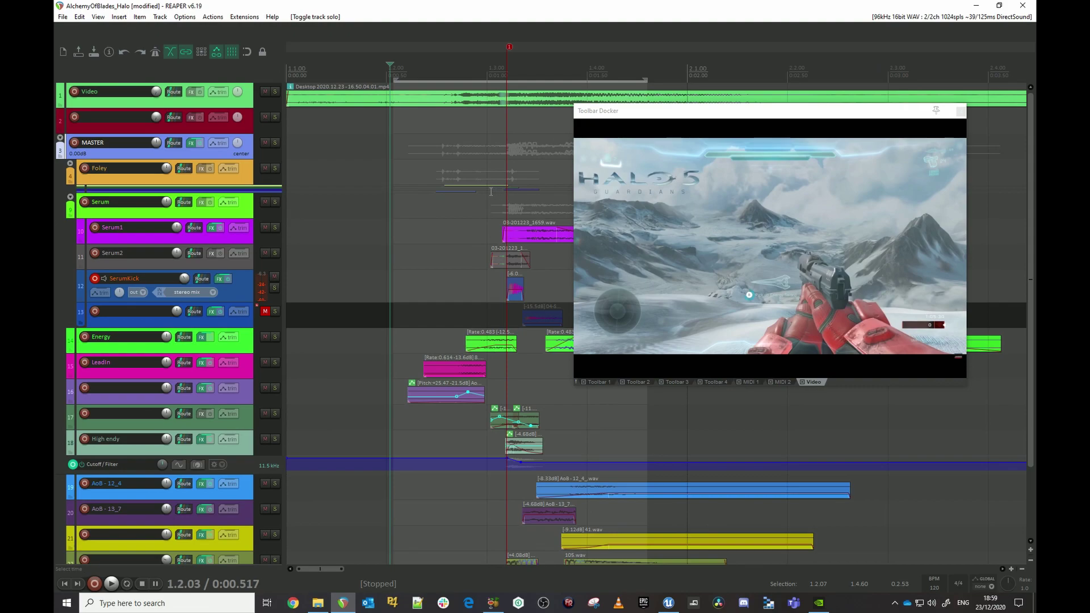
{"action": "key", "text": "space"}
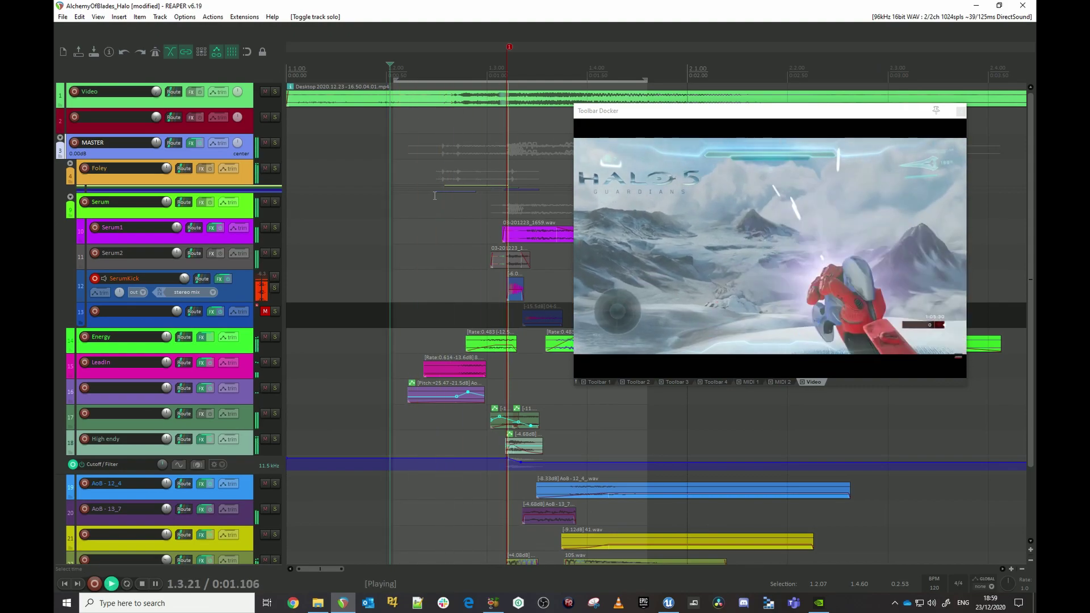
{"action": "left_click", "coordinate": [337, 162]}
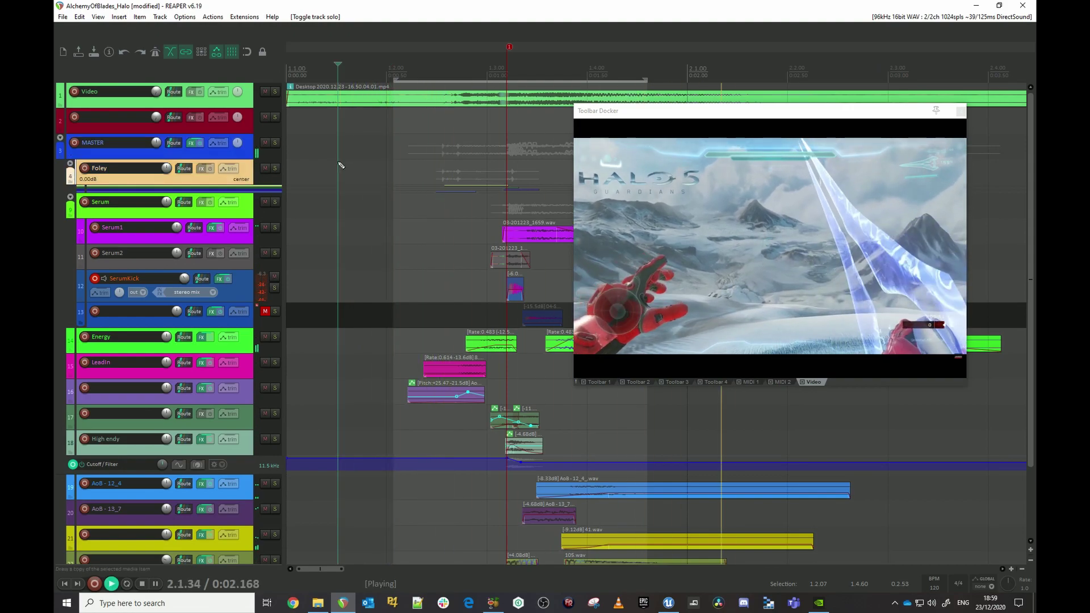
{"action": "scroll", "coordinate": [393, 164], "scroll_direction": "down", "scroll_amount": 3}
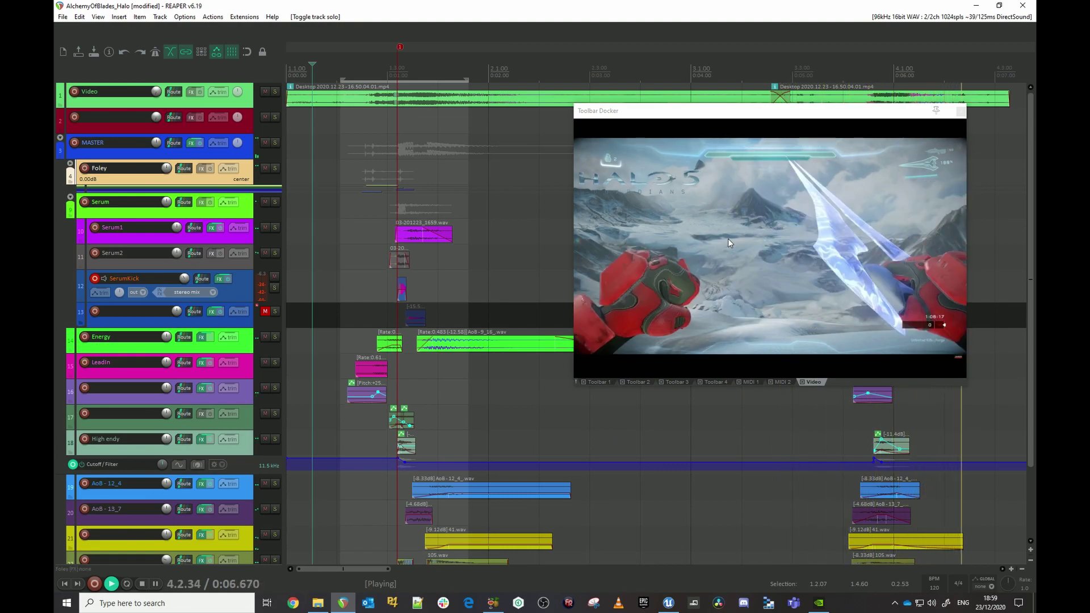
{"action": "key", "text": "space"}
Move the video preview off the second clip's items and play that clip's sword sound from near its start twice
{"action": "left_click_drag", "start_coordinate": [871, 102], "coordinate": [733, 124]}
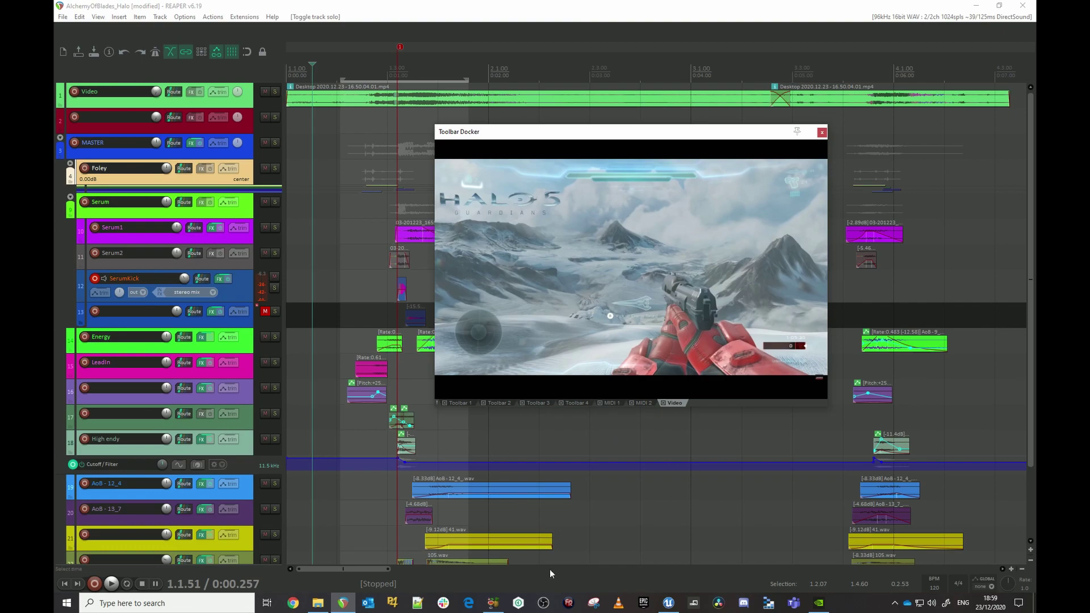
{"action": "left_click", "coordinate": [804, 70]}
{"action": "key", "text": "space"}
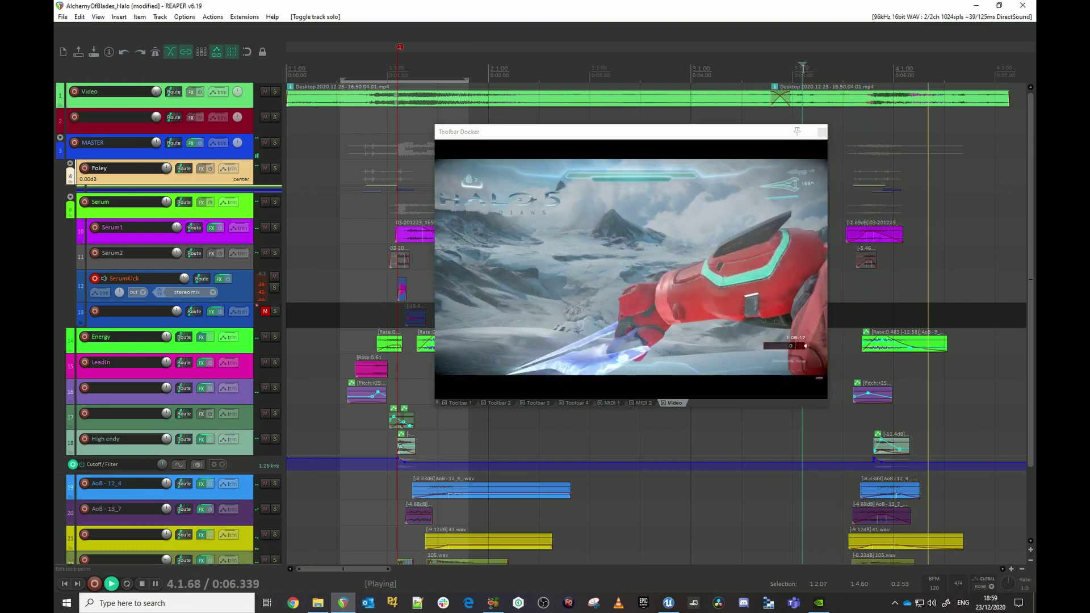
{"action": "key", "text": "space"}
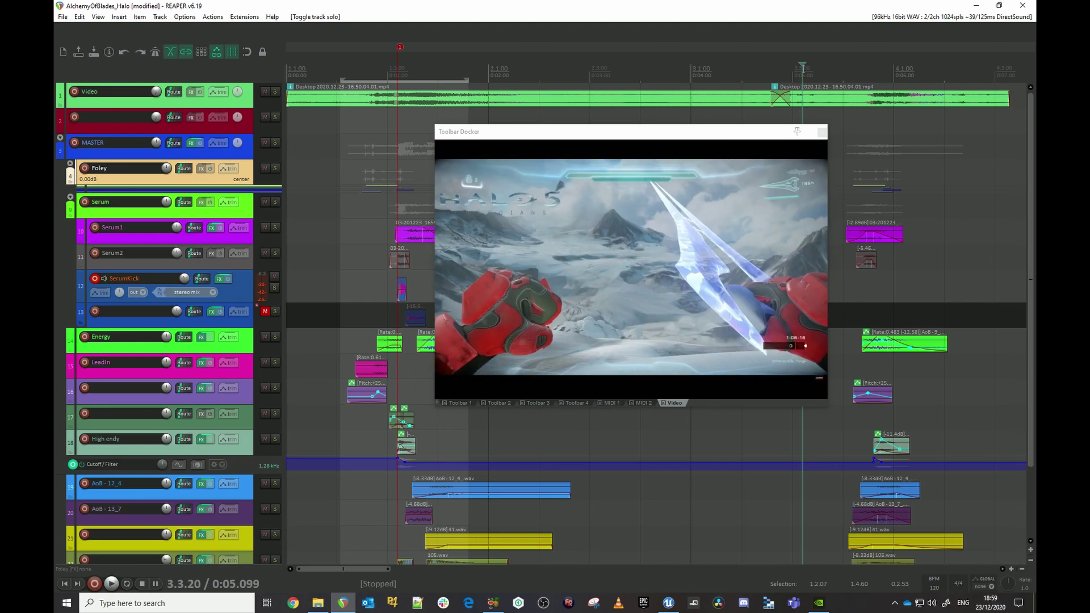
{"action": "left_click", "coordinate": [782, 74]}
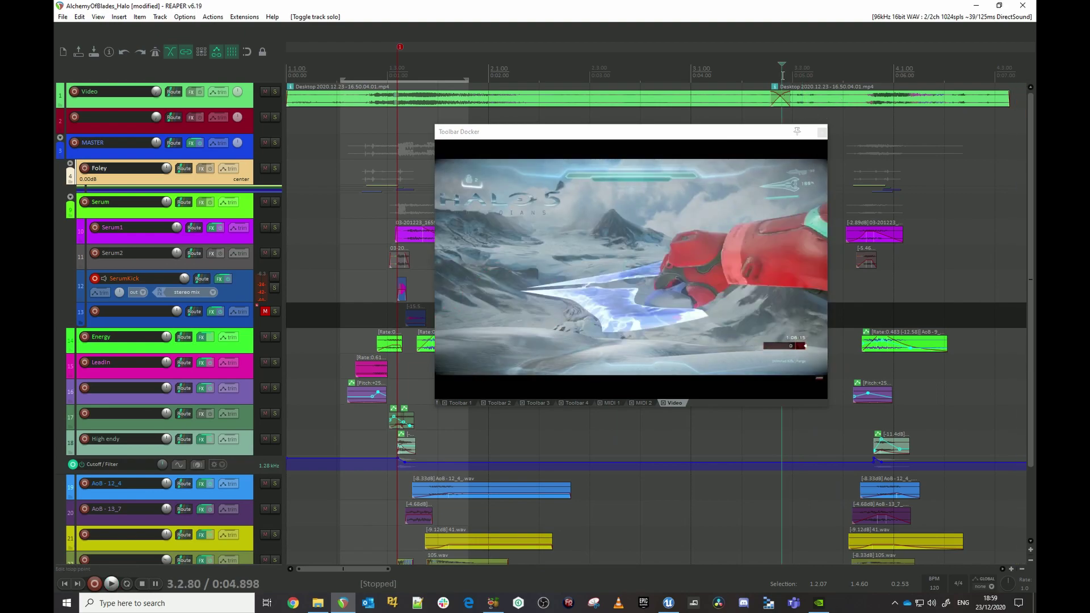
{"action": "key", "text": "space"}
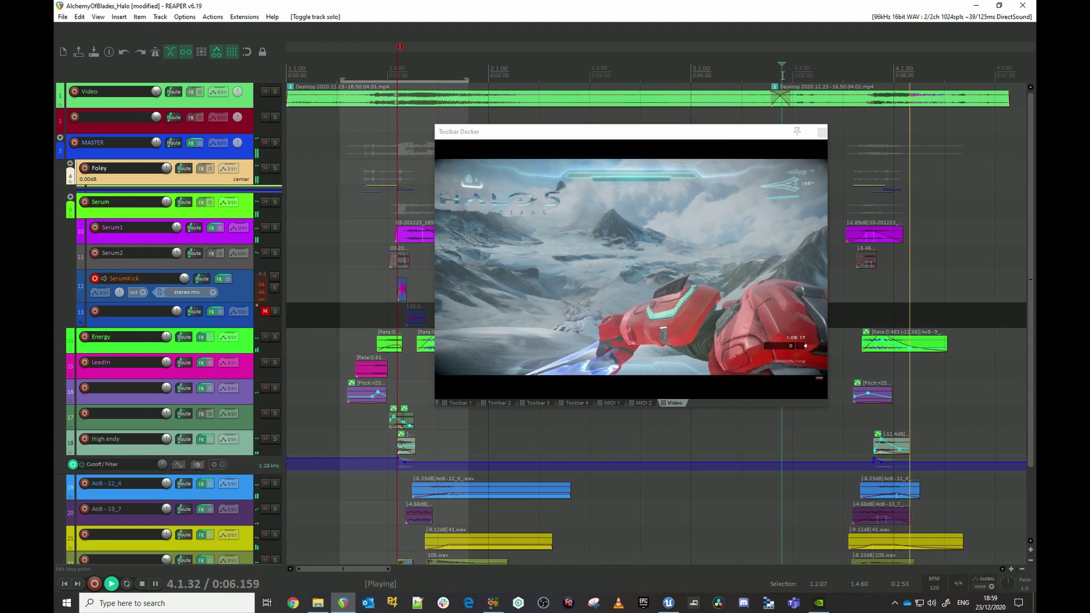
{"action": "key", "text": "space"}
Close the video preview and fully collapse the Serum folder's child tracks
{"action": "left_click", "coordinate": [822, 133]}
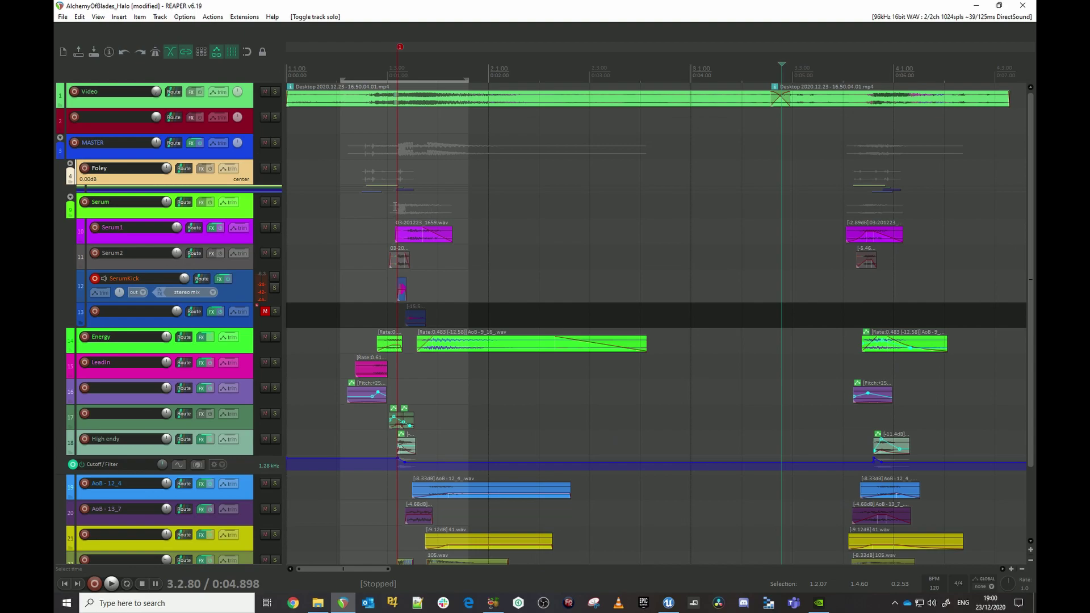
{"action": "left_click", "coordinate": [70, 198]}
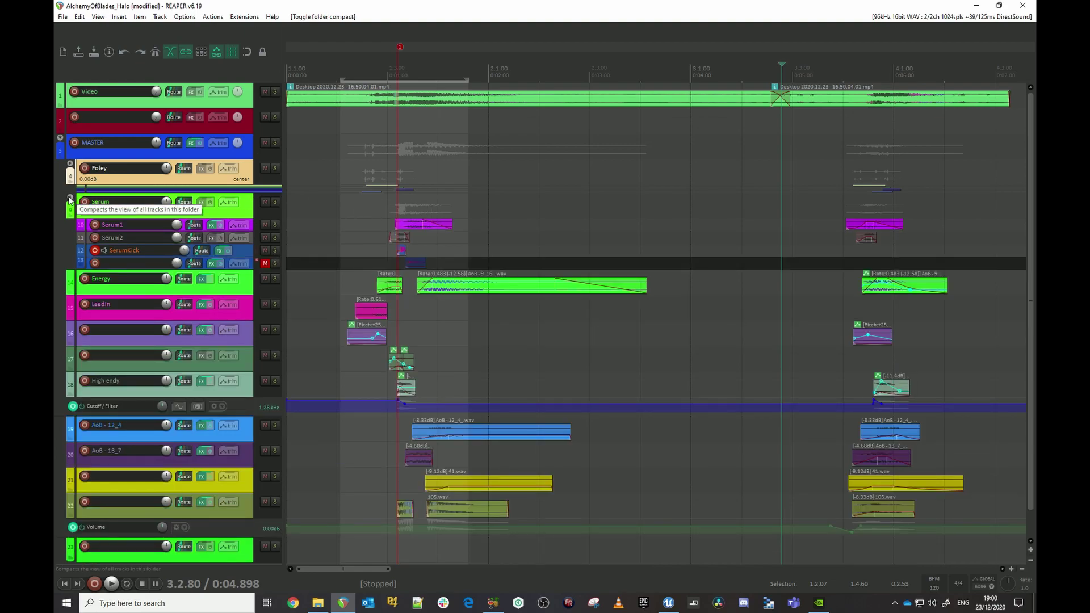
{"action": "left_click", "coordinate": [70, 198]}
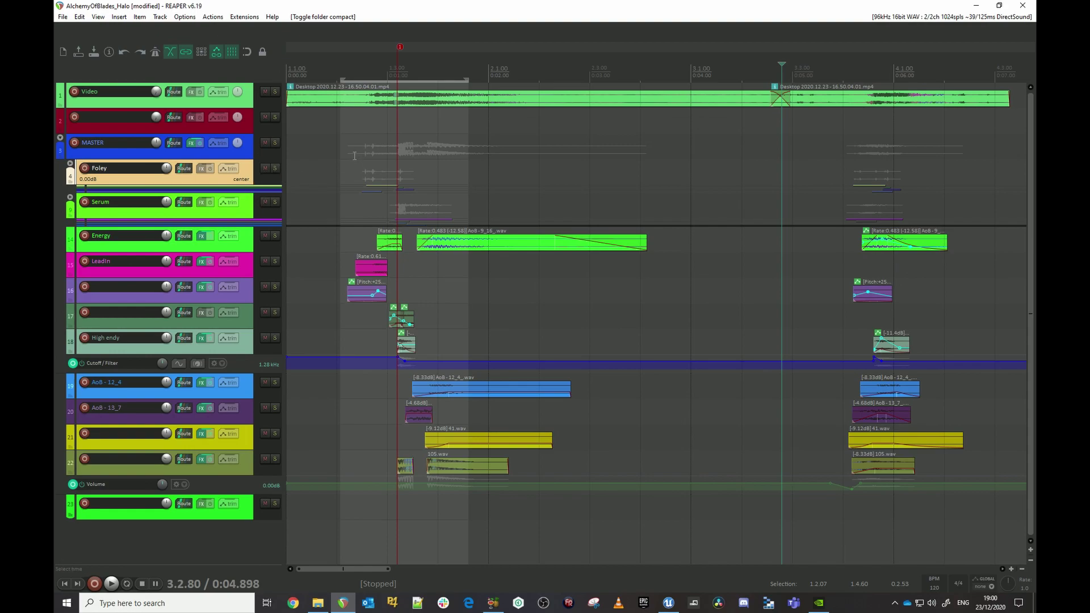
Solo the Foley folder and reopen the video preview, made smaller and placed clear of the first clip's items
{"action": "left_click", "coordinate": [271, 153]}
{"action": "left_click", "coordinate": [278, 170]}
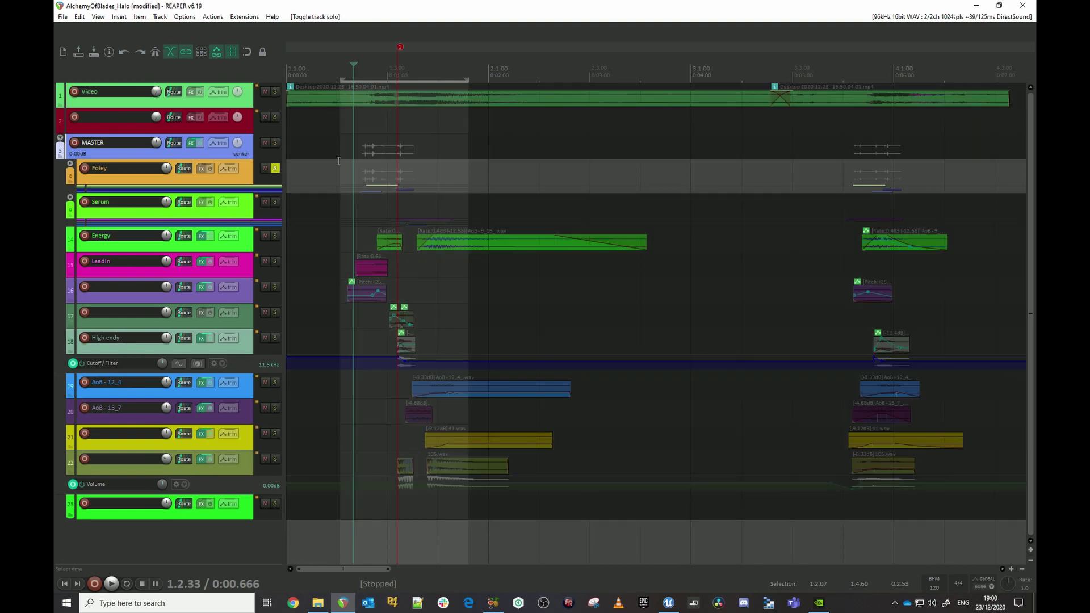
{"action": "key", "text": "ctrl+shift+v"}
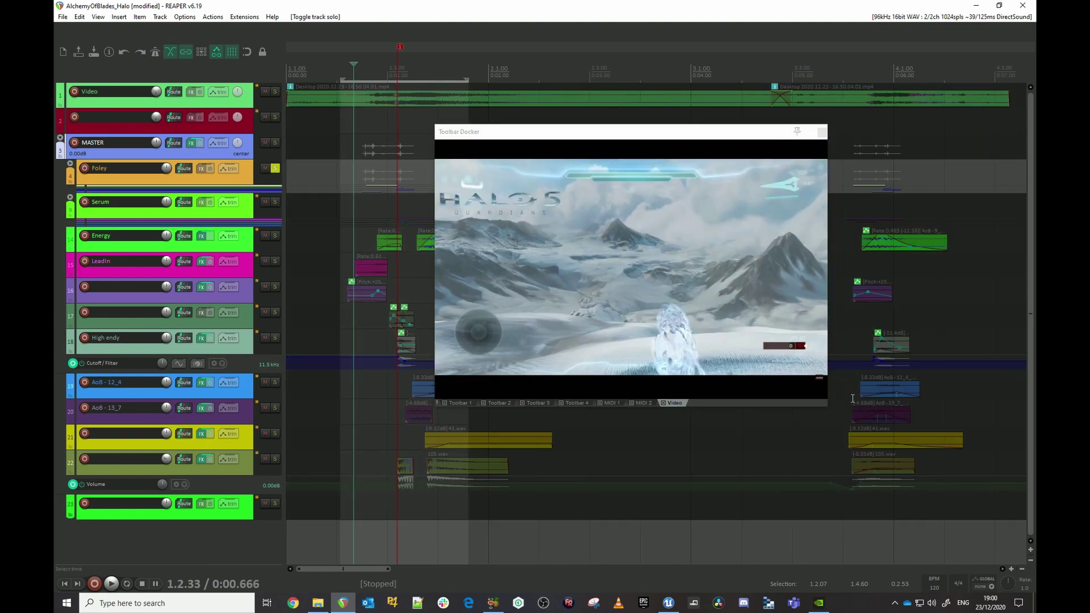
{"action": "left_click_drag", "start_coordinate": [829, 407], "coordinate": [754, 331]}
{"action": "left_click_drag", "start_coordinate": [598, 132], "coordinate": [770, 169]}
Play the soloed Foley layers over the first and second sword effects, moving the video preview off the second one's Foley items
{"action": "left_click", "coordinate": [347, 139]}
{"action": "key", "text": "space"}
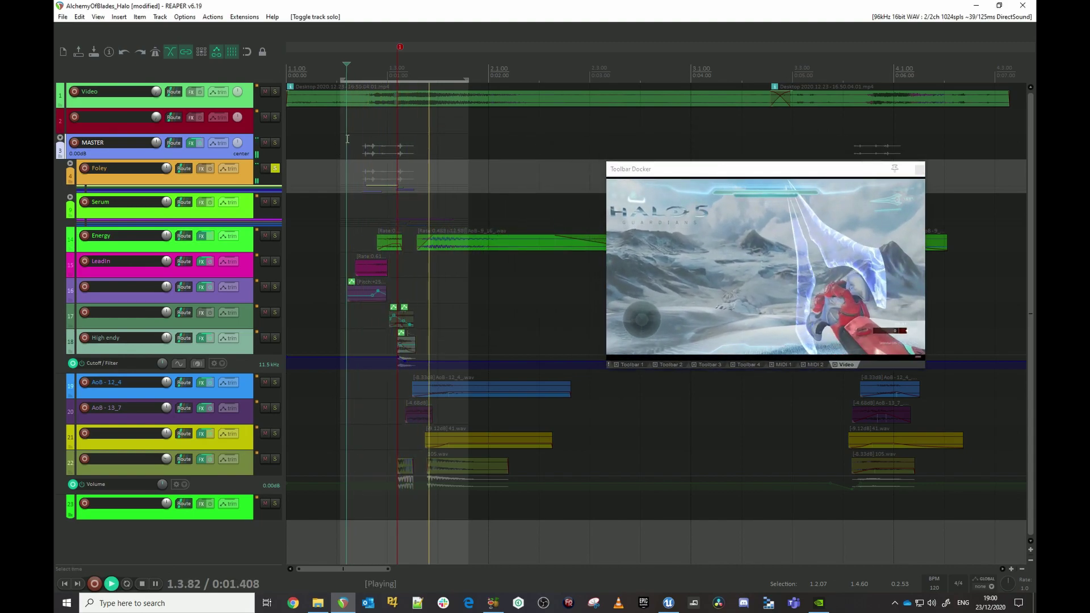
{"action": "left_click_drag", "start_coordinate": [841, 169], "coordinate": [812, 227]}
{"action": "left_click", "coordinate": [829, 148]}
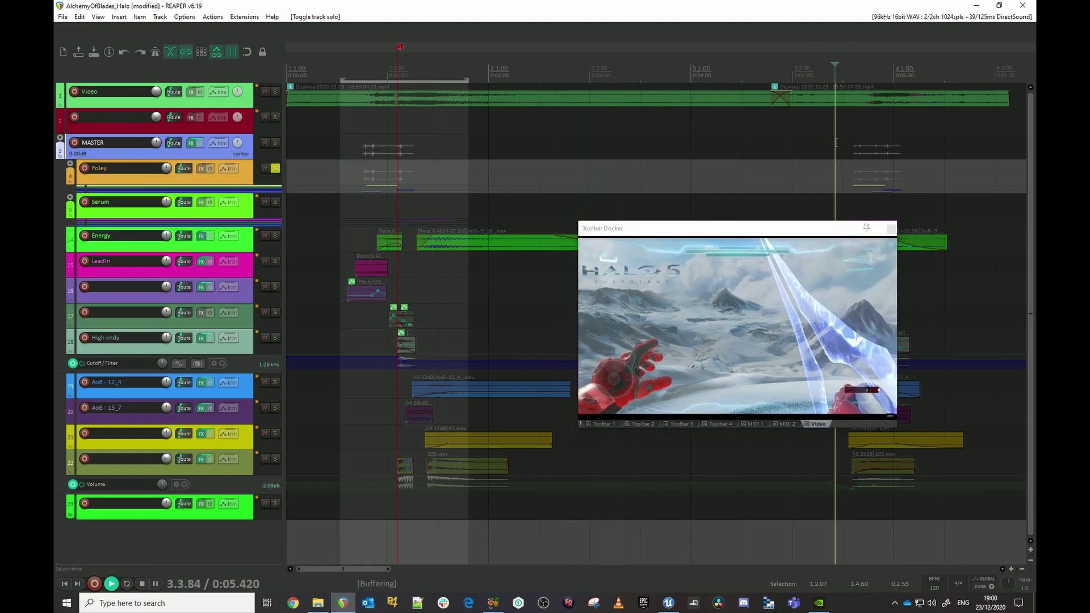
{"action": "key", "text": "space"}
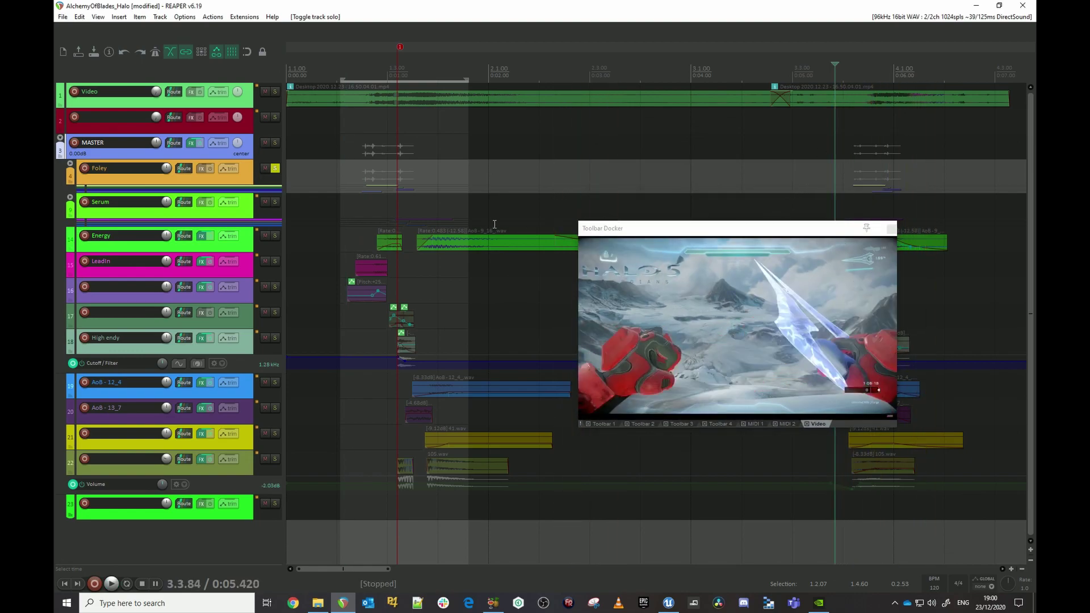
Switch the solo from the Foley folder to the Serum folder and expand its child tracks
{"action": "left_click", "coordinate": [275, 168]}
{"action": "left_click", "coordinate": [275, 202]}
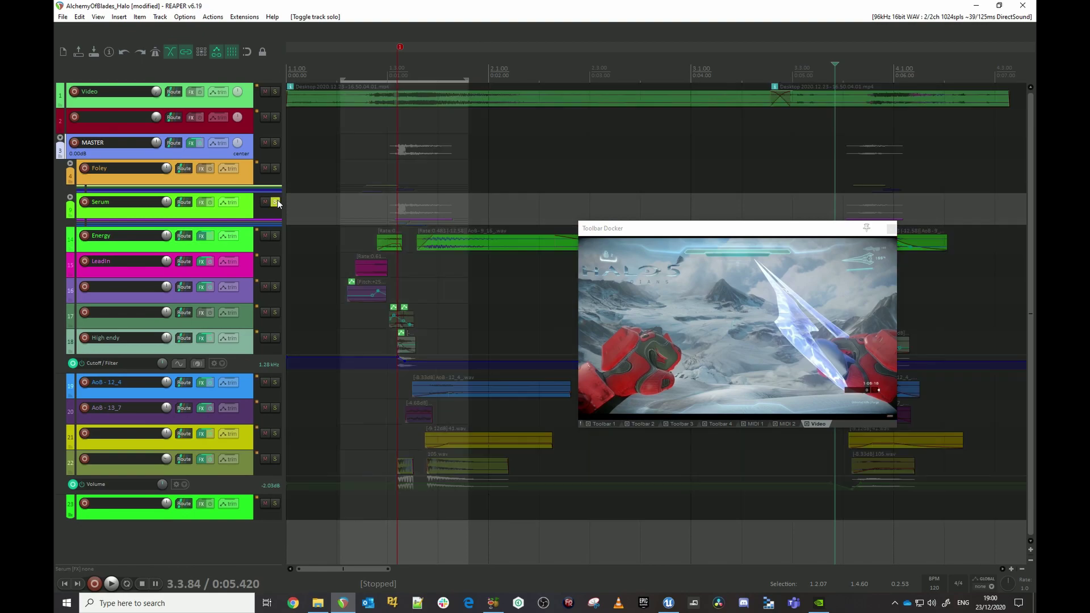
{"action": "left_click", "coordinate": [70, 197]}
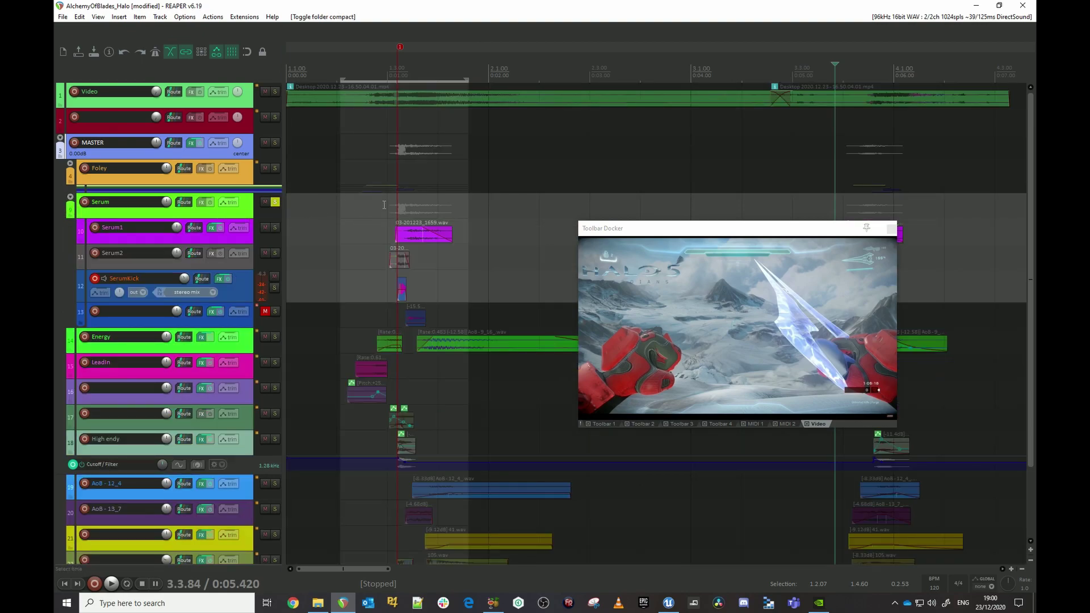
Play the soloed Serum layers over the first and second sword effects, and unsolo the Serum folder
{"action": "left_click", "coordinate": [374, 208]}
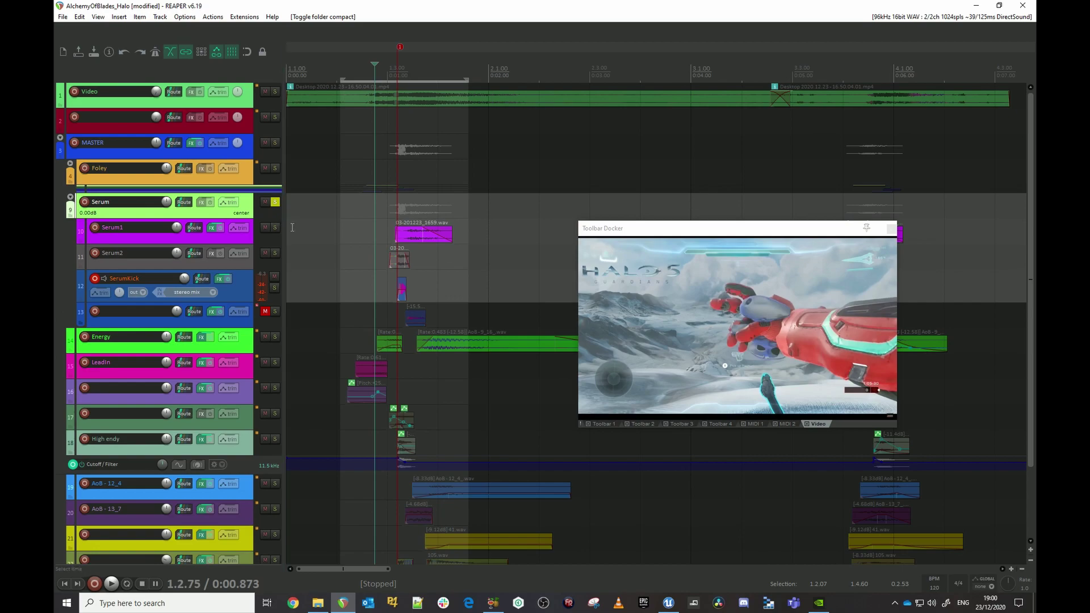
{"action": "left_click", "coordinate": [366, 220]}
{"action": "key", "text": "space"}
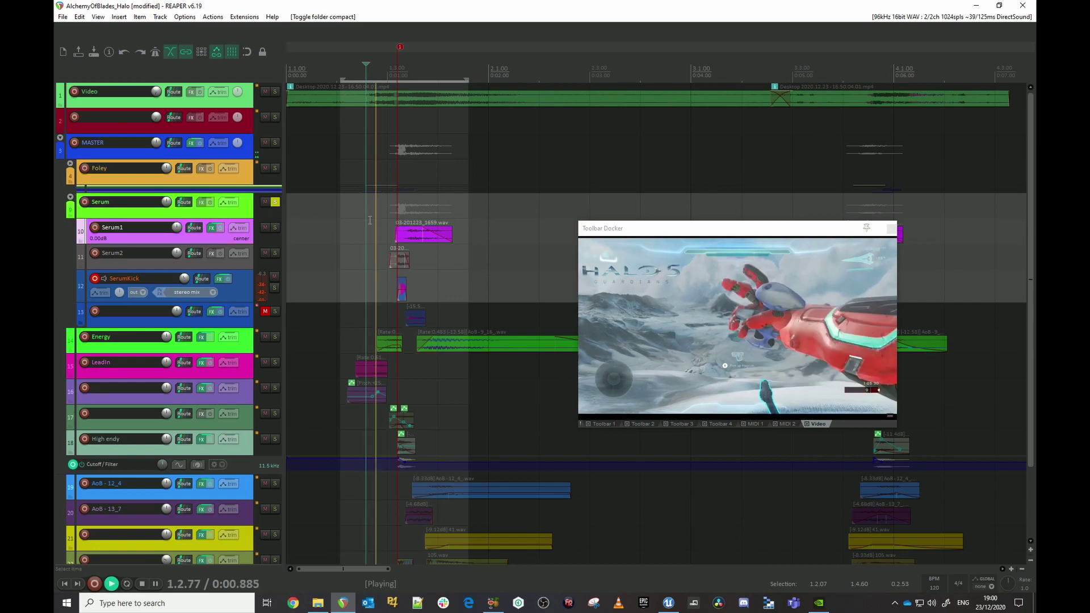
{"action": "left_click", "coordinate": [830, 211]}
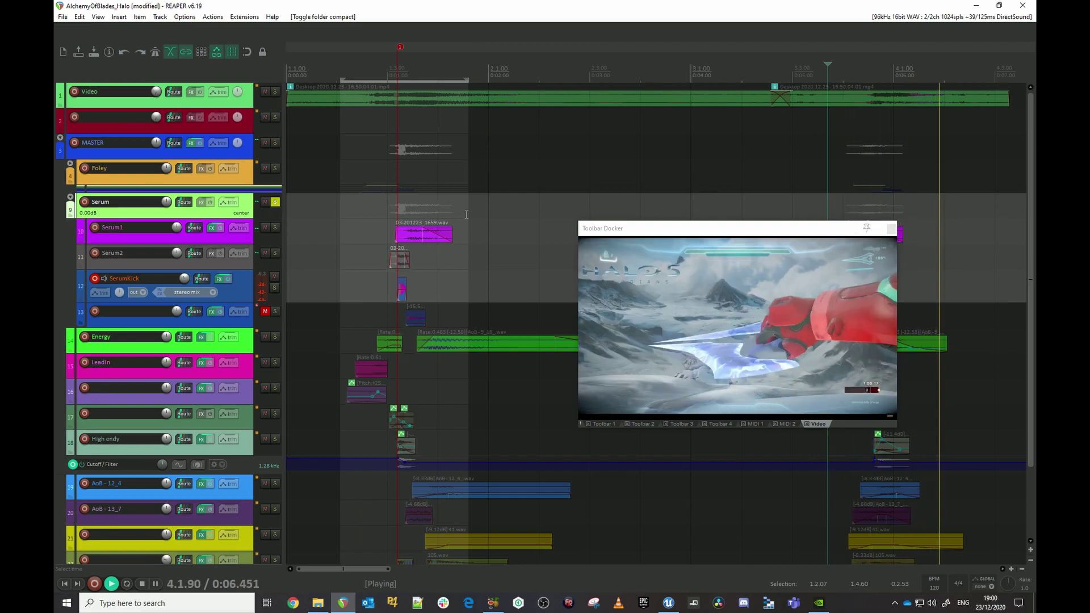
{"action": "left_click", "coordinate": [380, 203]}
{"action": "key", "text": "space"}
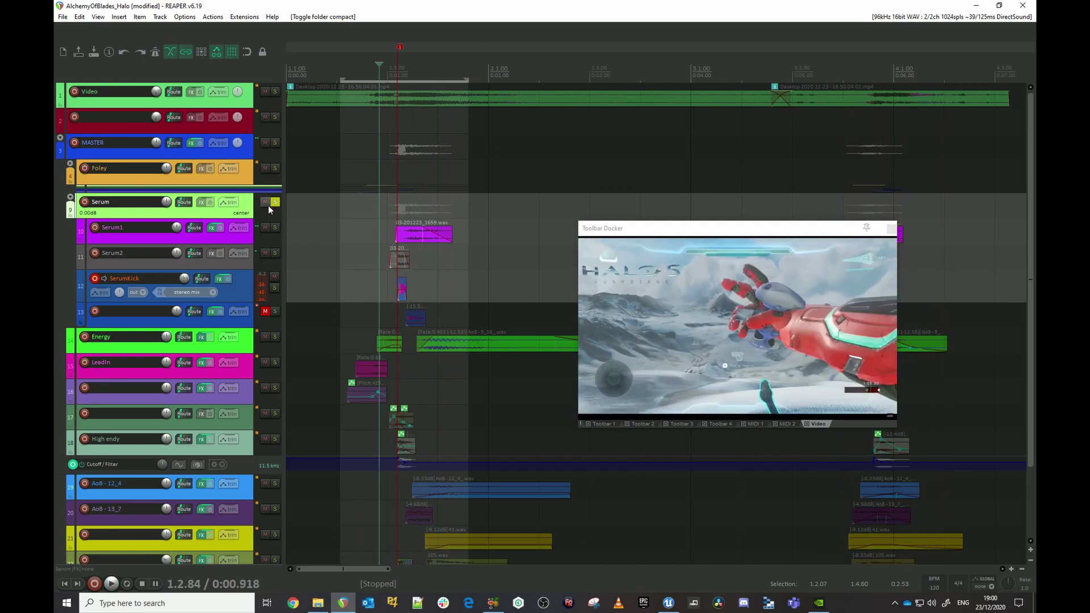
{"action": "left_click", "coordinate": [276, 203]}
Examine the Serum1 track's effects chain, sounding notes in the Serum synth and viewing the Disperser settings, and close it
{"action": "left_click", "coordinate": [211, 228]}
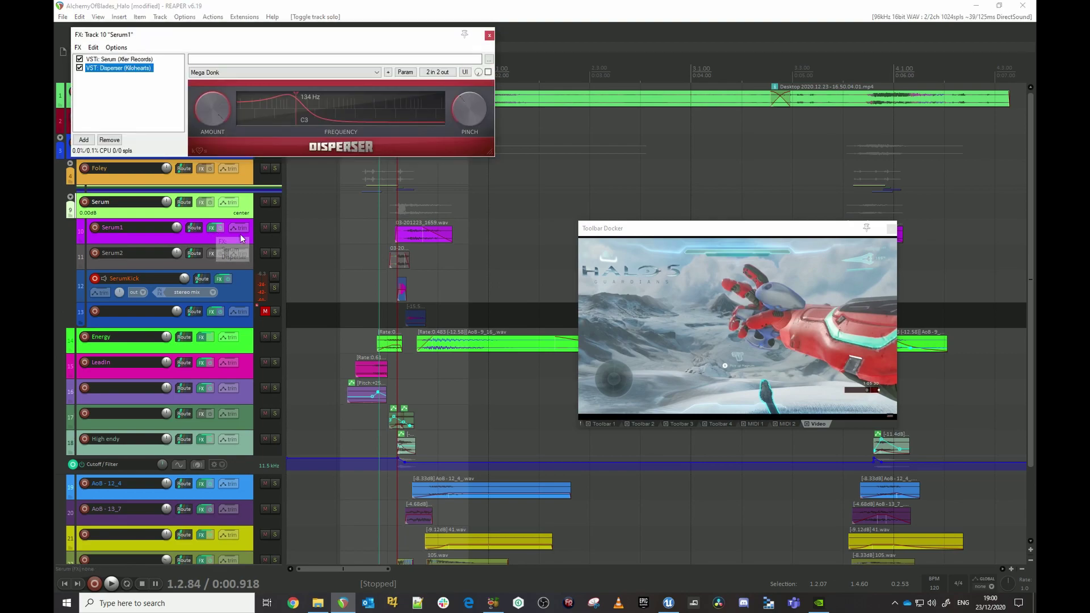
{"action": "left_click", "coordinate": [120, 60]}
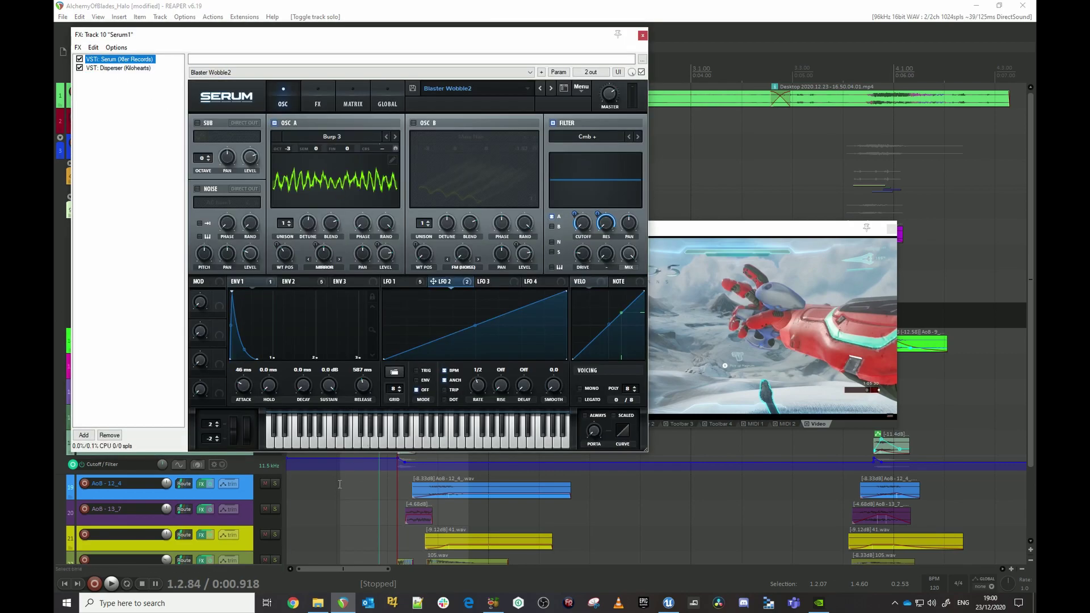
{"action": "left_click", "coordinate": [304, 445]}
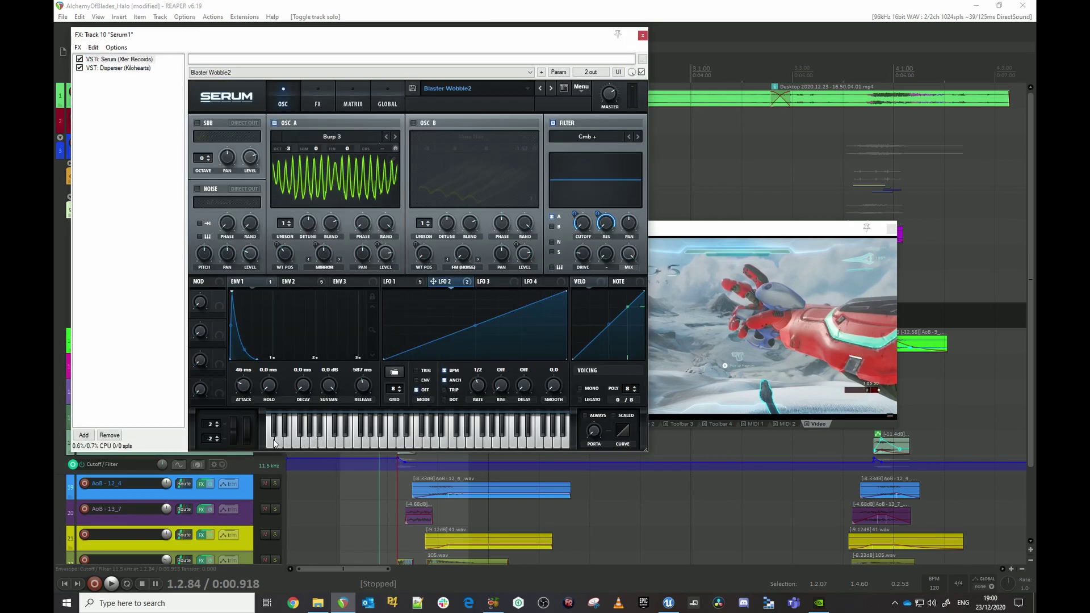
{"action": "left_click", "coordinate": [122, 69]}
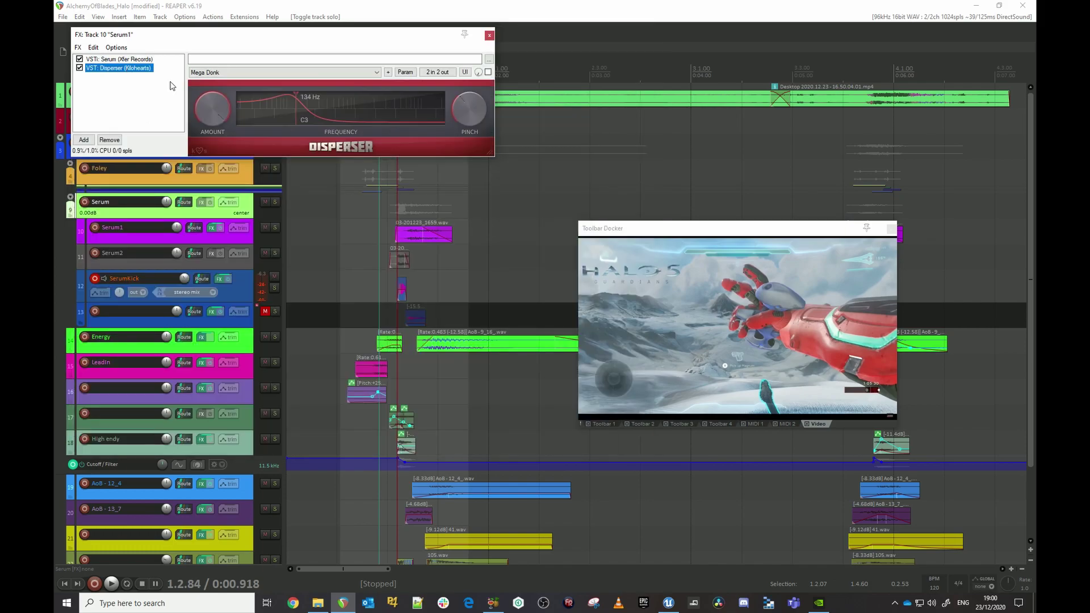
{"action": "left_click", "coordinate": [489, 35]}
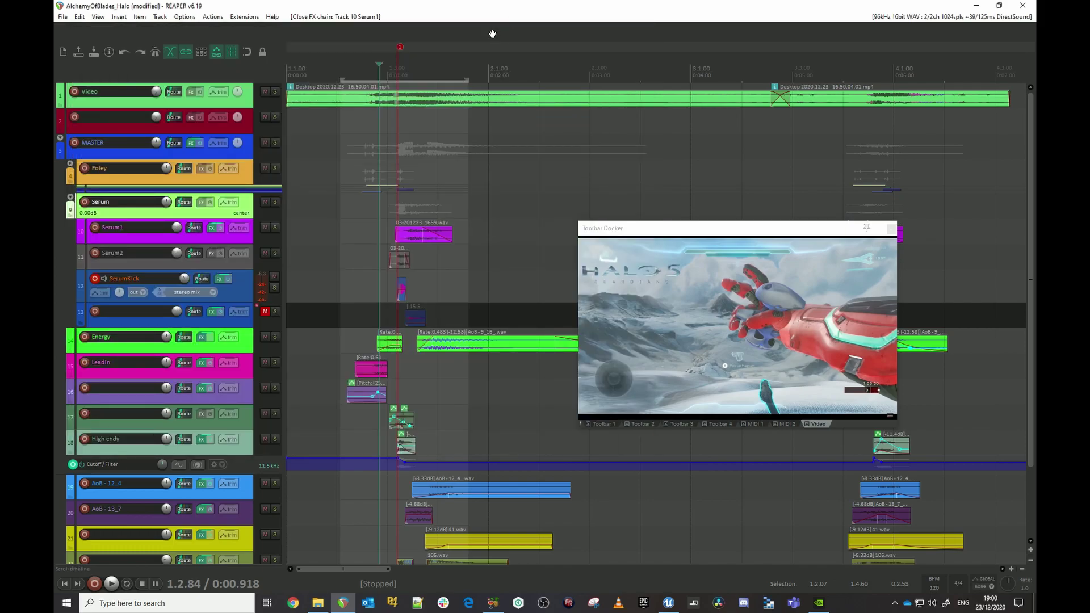
Solo the Serum2 track, play it from just before the first effect's impact, and unsolo it
{"action": "left_click", "coordinate": [276, 253]}
{"action": "left_click", "coordinate": [389, 200]}
{"action": "key", "text": "space"}
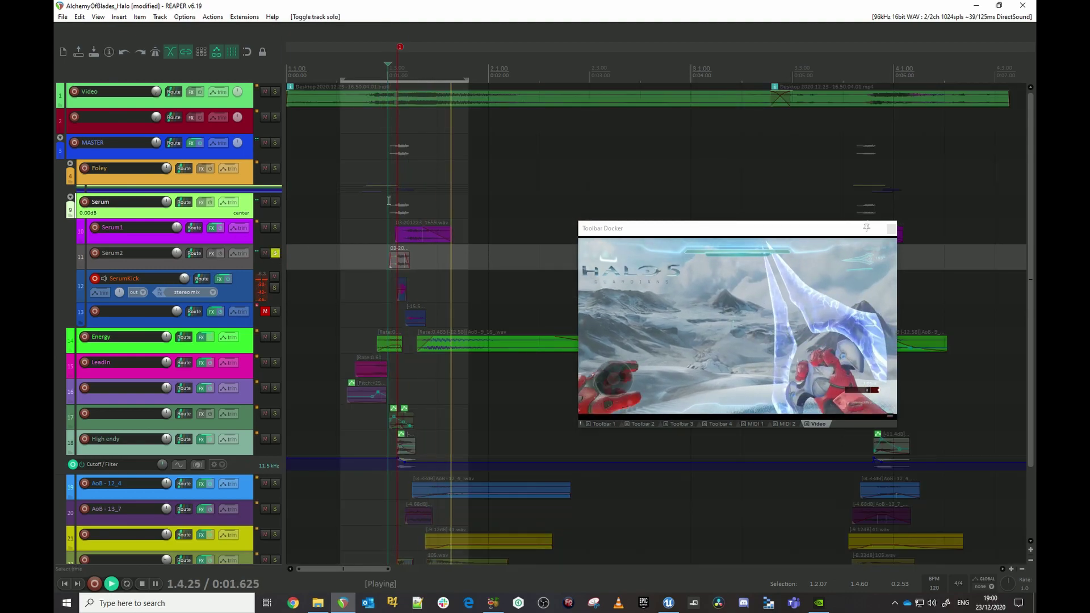
{"action": "key", "text": "space"}
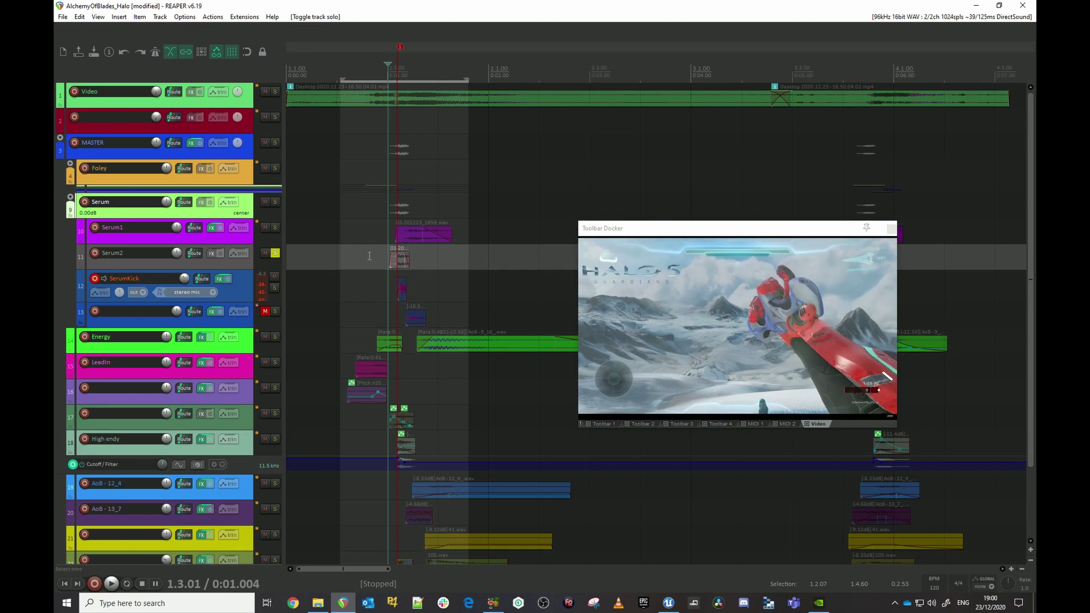
{"action": "left_click", "coordinate": [276, 252]}
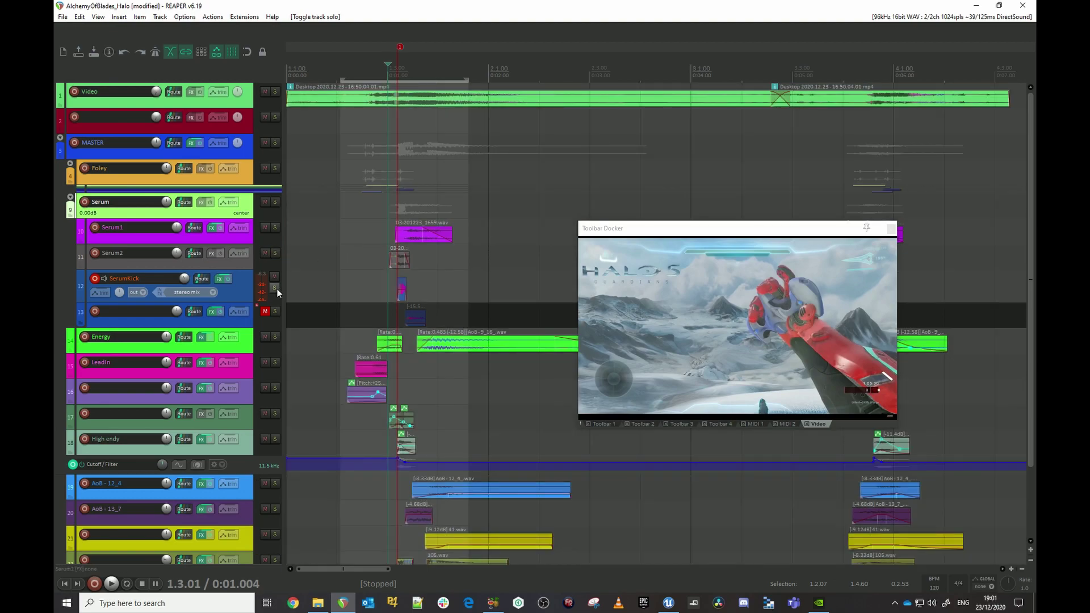
Solo the SerumKick track, sound a low note in its Serum synth patch, and close the effects chain
{"action": "left_click", "coordinate": [275, 288]}
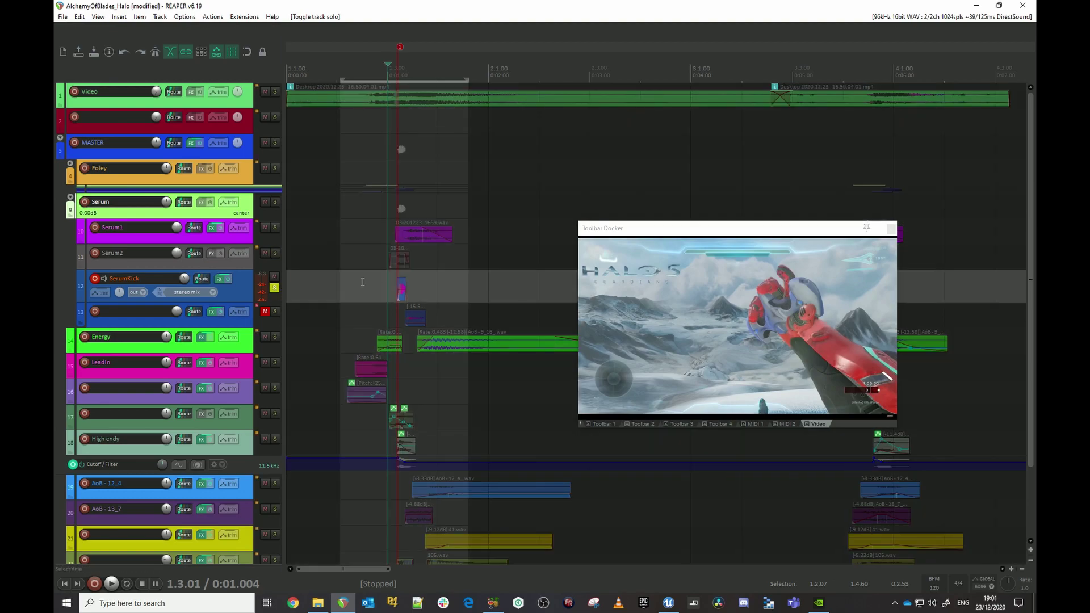
{"action": "left_click", "coordinate": [221, 278]}
{"action": "left_click", "coordinate": [541, 569]}
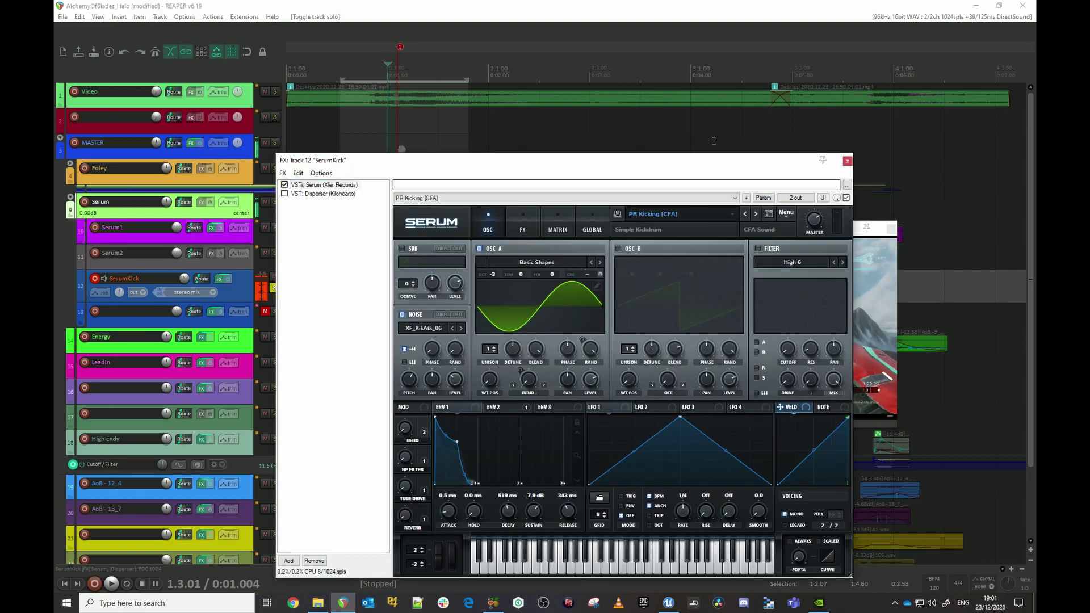
{"action": "left_click", "coordinate": [847, 164]}
Play the soloed SerumKick layer over the first effect's impact and unsolo the track
{"action": "key", "text": "space"}
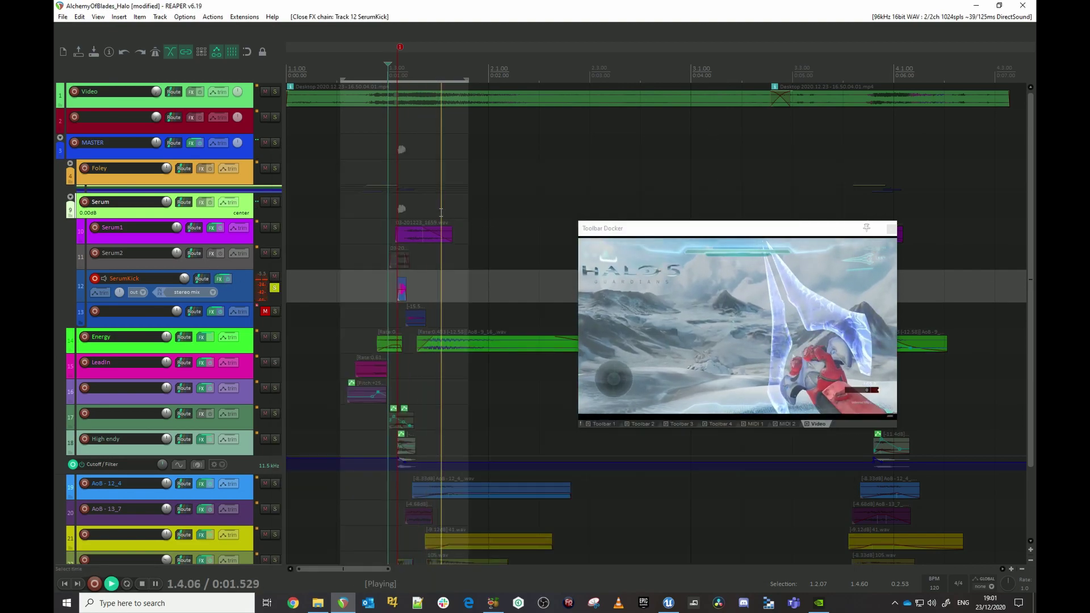
{"action": "key", "text": "space"}
{"action": "left_click", "coordinate": [274, 289]}
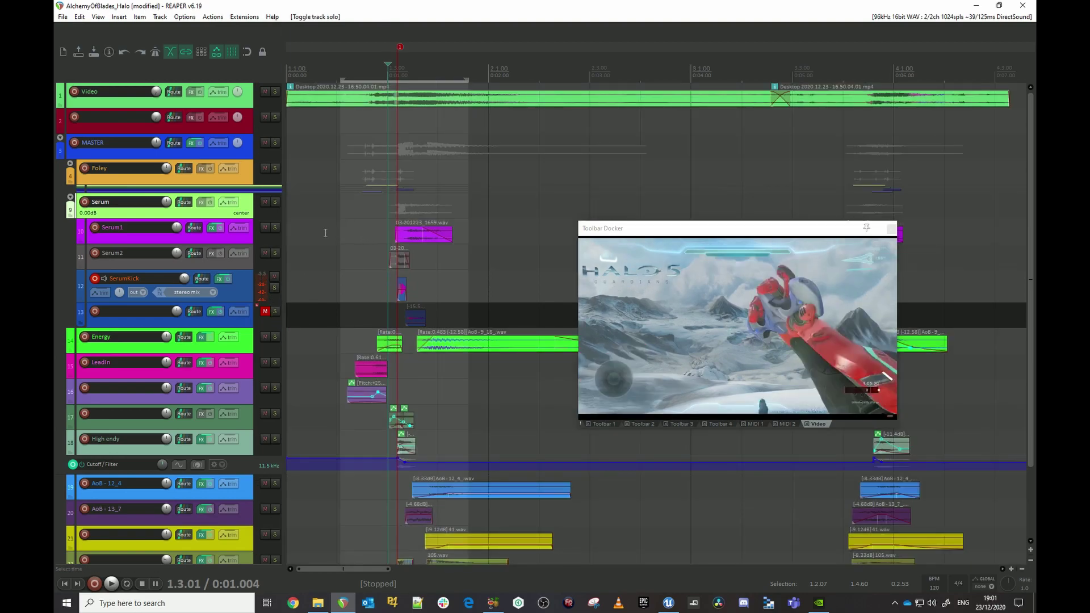
Collapse the Serum folder's child tracks and solo the Energy, LeadIn and unnamed track 16 layers
{"action": "left_click", "coordinate": [70, 197]}
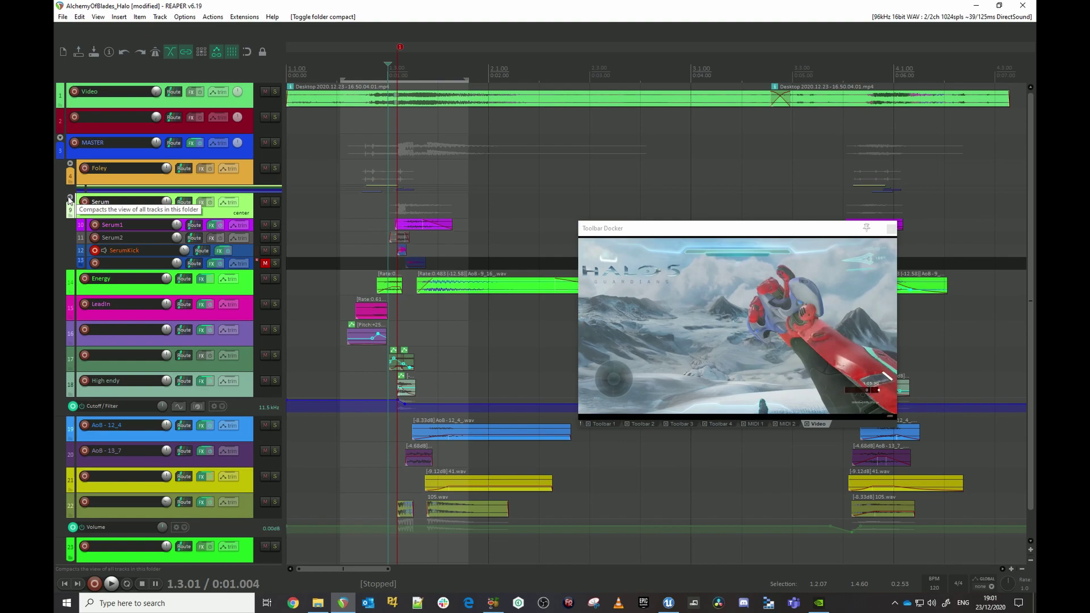
{"action": "left_click", "coordinate": [71, 197]}
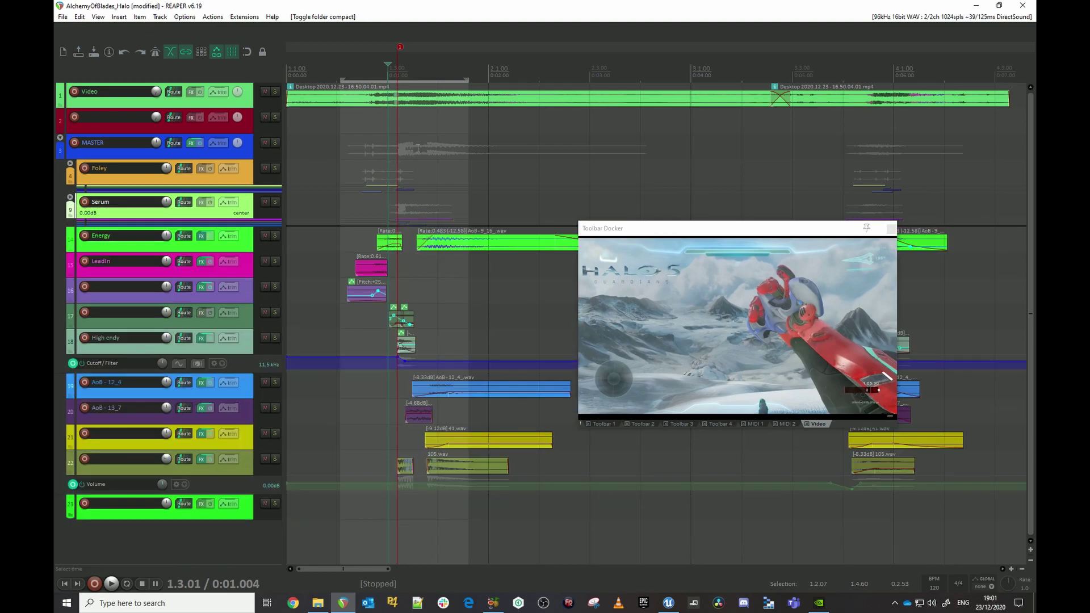
{"action": "left_click", "coordinate": [360, 151]}
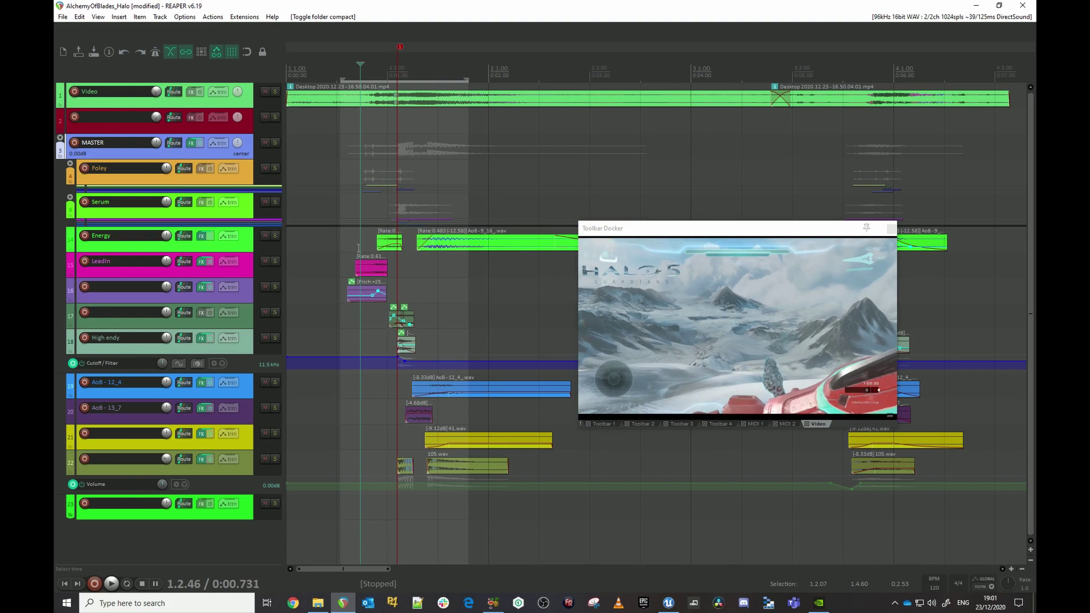
{"action": "left_click", "coordinate": [275, 235]}
{"action": "left_click", "coordinate": [275, 261]}
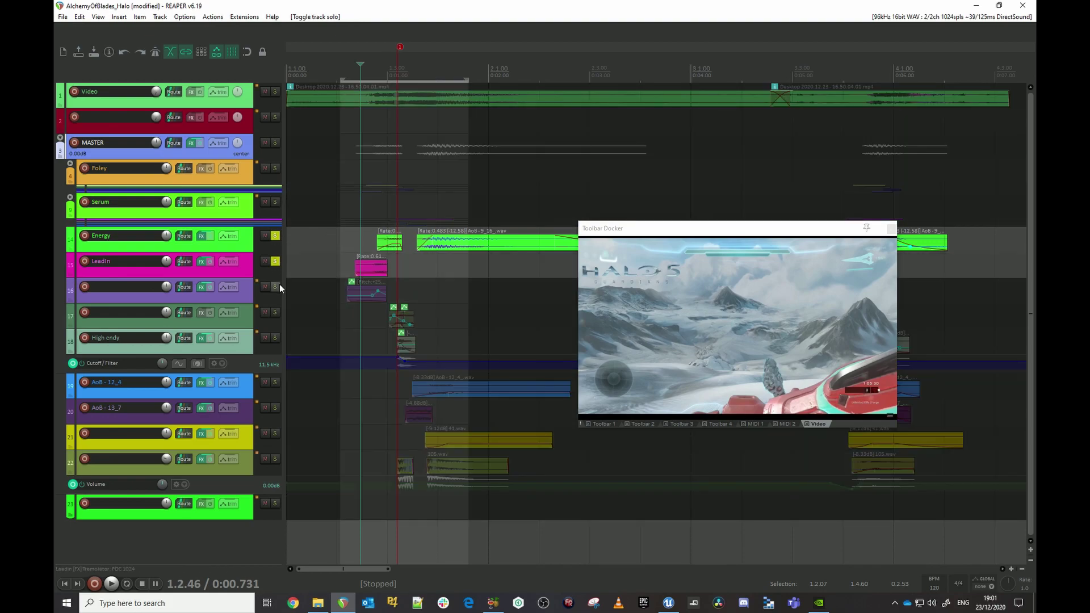
{"action": "left_click", "coordinate": [278, 287]}
Play the three soloed layers over the first effect with the long Energy clip muted, and unmute that clip
{"action": "left_click", "coordinate": [454, 244]}
{"action": "key", "text": "alt+m"}
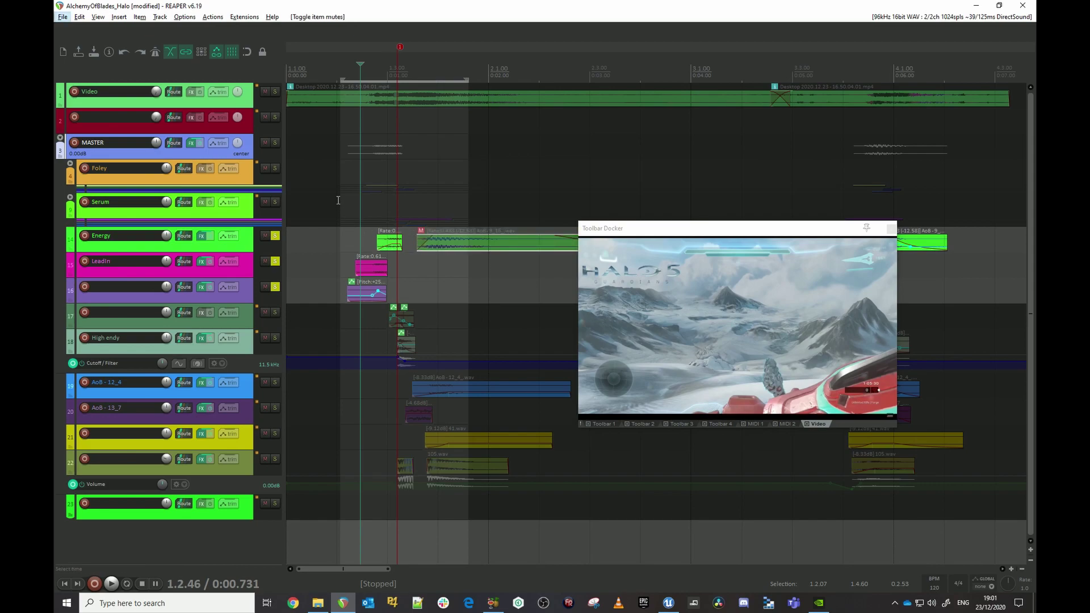
{"action": "left_click", "coordinate": [338, 199]}
{"action": "key", "text": "space"}
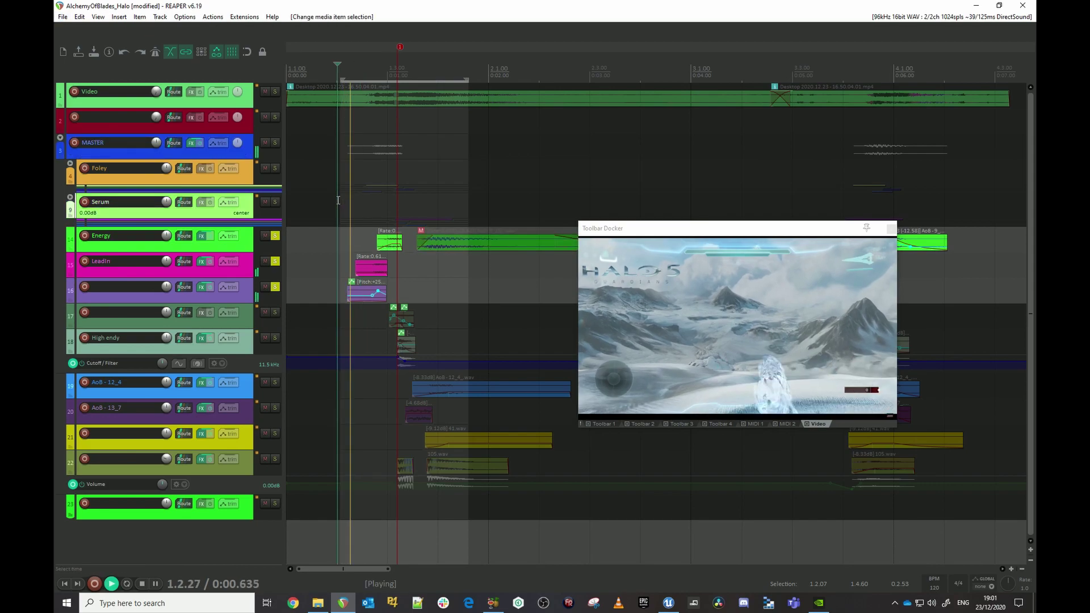
{"action": "key", "text": "space"}
{"action": "left_click", "coordinate": [442, 245]}
{"action": "key", "text": "alt+m"}
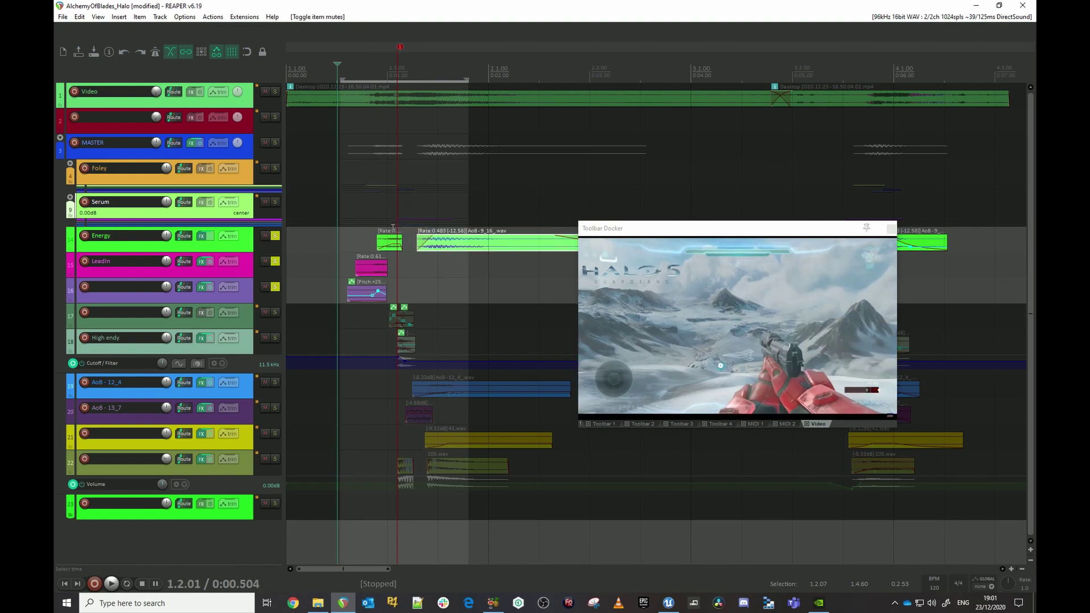
Leave only Energy soloed, play it over the first effect, and view the track's Kilohearts Filter settings
{"action": "left_click", "coordinate": [275, 261]}
{"action": "left_click", "coordinate": [275, 287]}
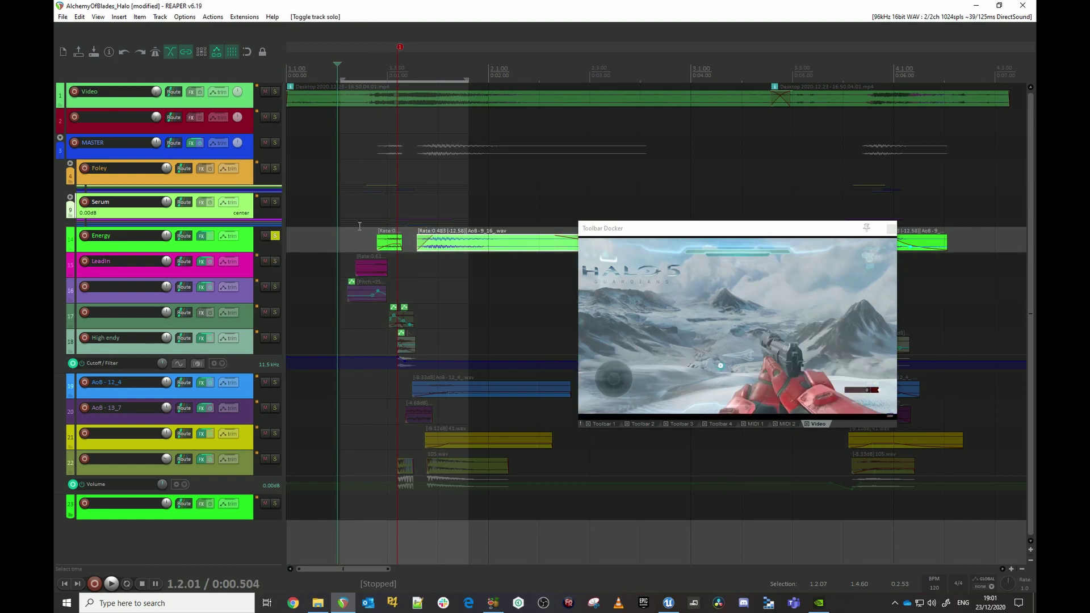
{"action": "left_click", "coordinate": [358, 190]}
{"action": "key", "text": "space"}
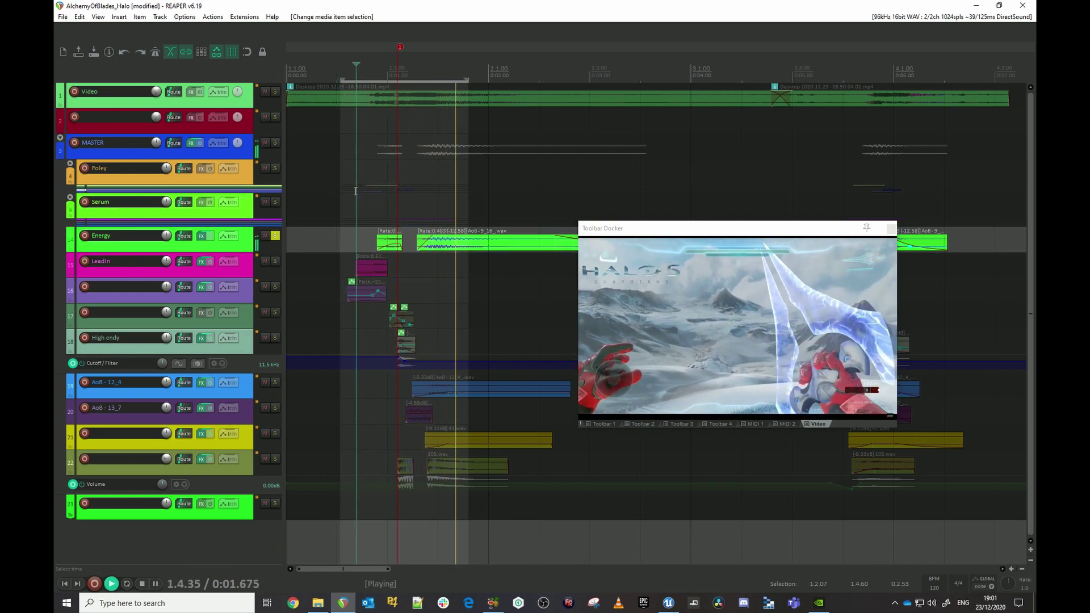
{"action": "key", "text": "space"}
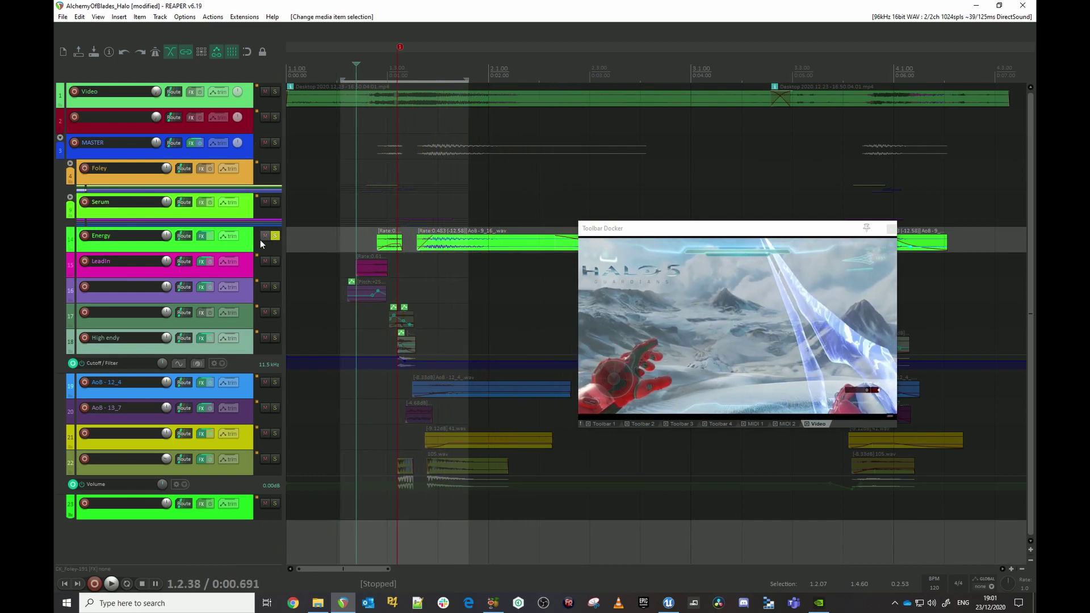
{"action": "left_click", "coordinate": [202, 238]}
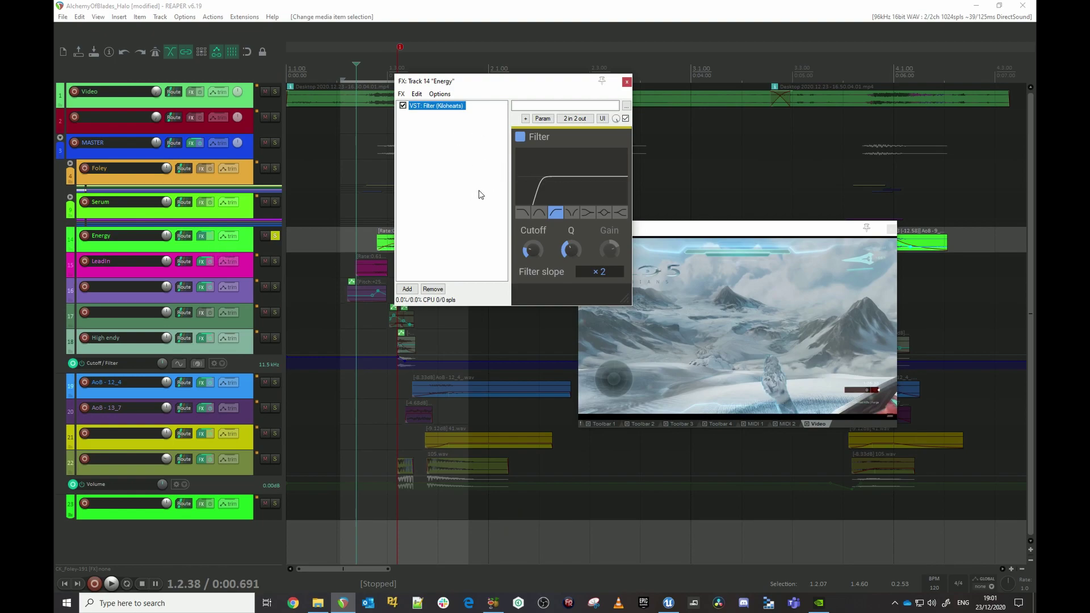
{"action": "left_click", "coordinate": [627, 82]}
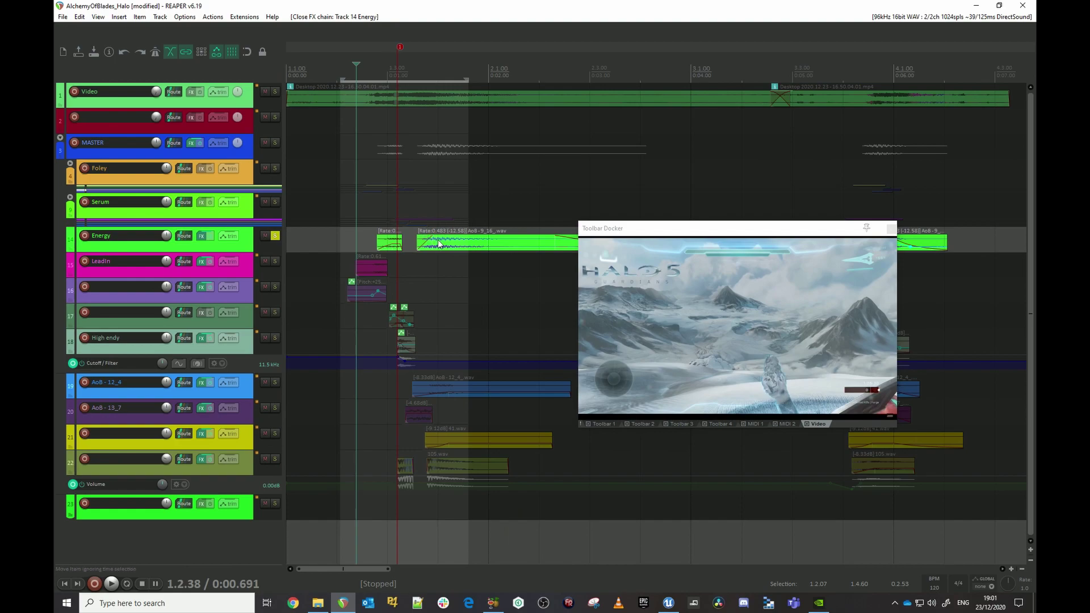
Uncover the far end of the timeline and play the separate Energy clip near 13 seconds
{"action": "left_click_drag", "start_coordinate": [742, 228], "coordinate": [537, 257]}
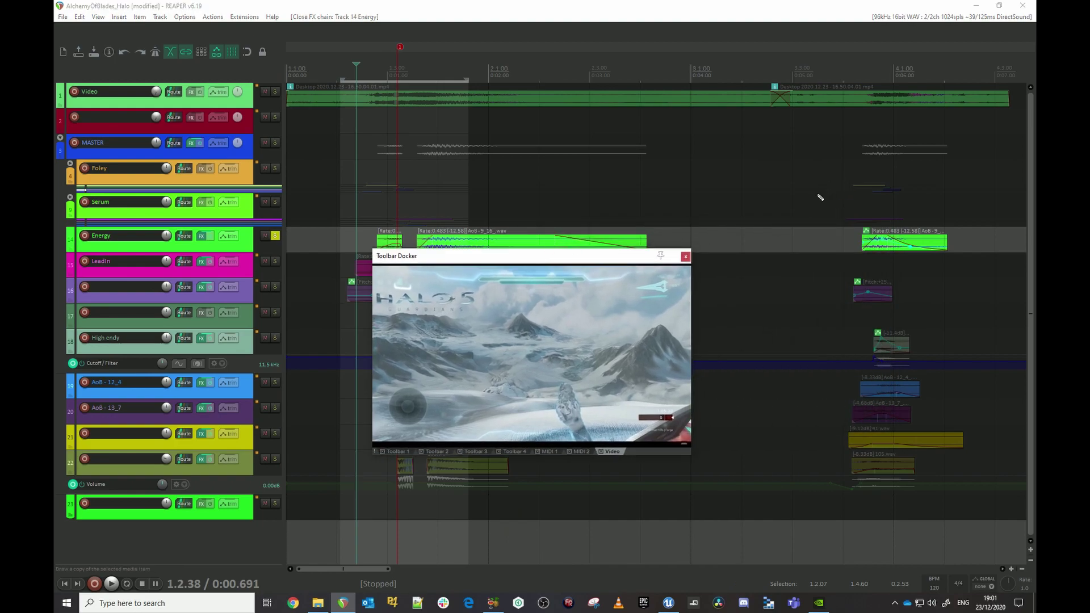
{"action": "left_click", "coordinate": [774, 245]}
{"action": "scroll", "coordinate": [786, 247], "scroll_direction": "down", "scroll_amount": 4}
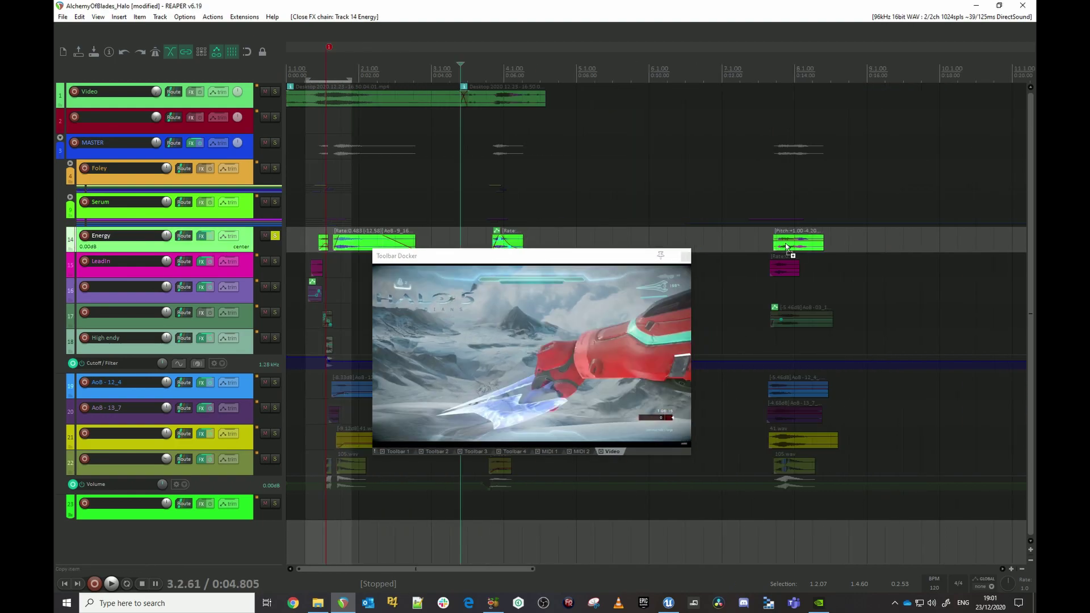
{"action": "left_click", "coordinate": [767, 186]}
{"action": "key", "text": "space"}
{"action": "key", "text": "space"}
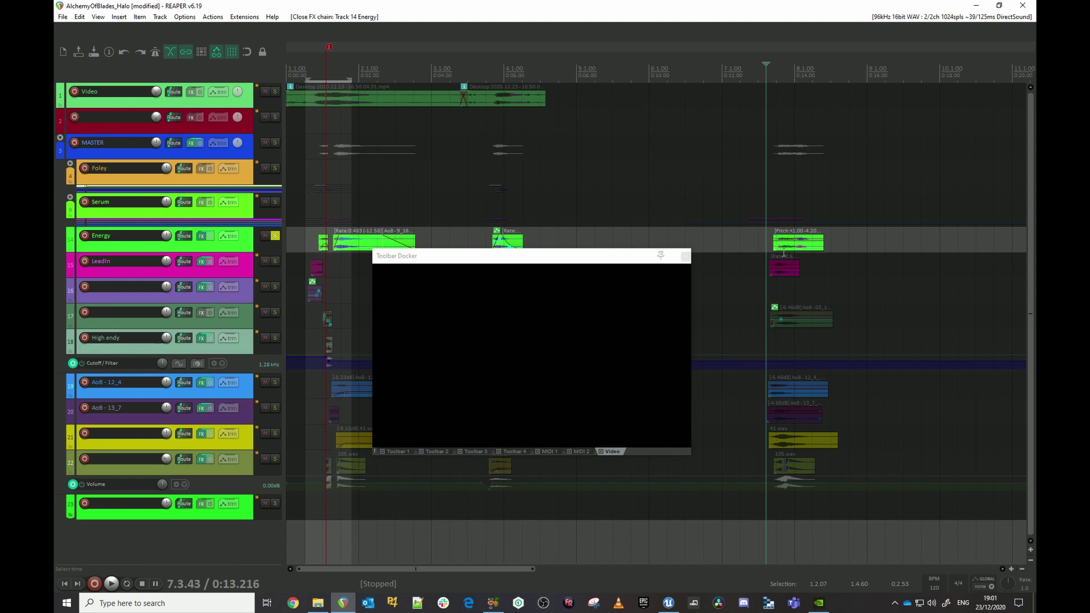
Move the video window off the second effect and play the soloed Energy layer there
{"action": "left_click_drag", "start_coordinate": [511, 260], "coordinate": [782, 231]}
{"action": "left_click", "coordinate": [483, 192]}
{"action": "key", "text": "space"}
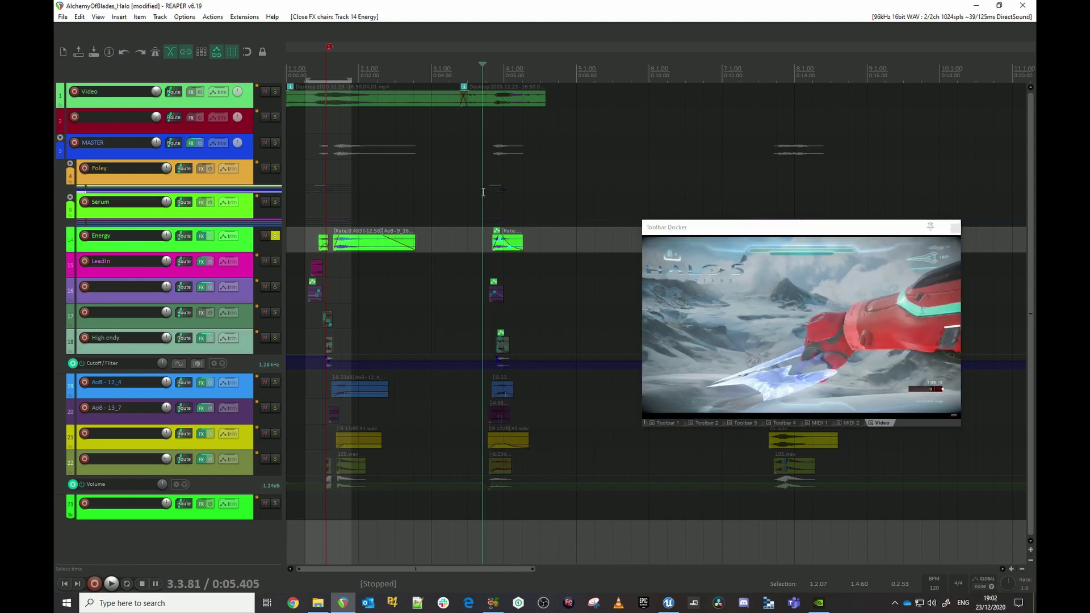
{"action": "key", "text": "space"}
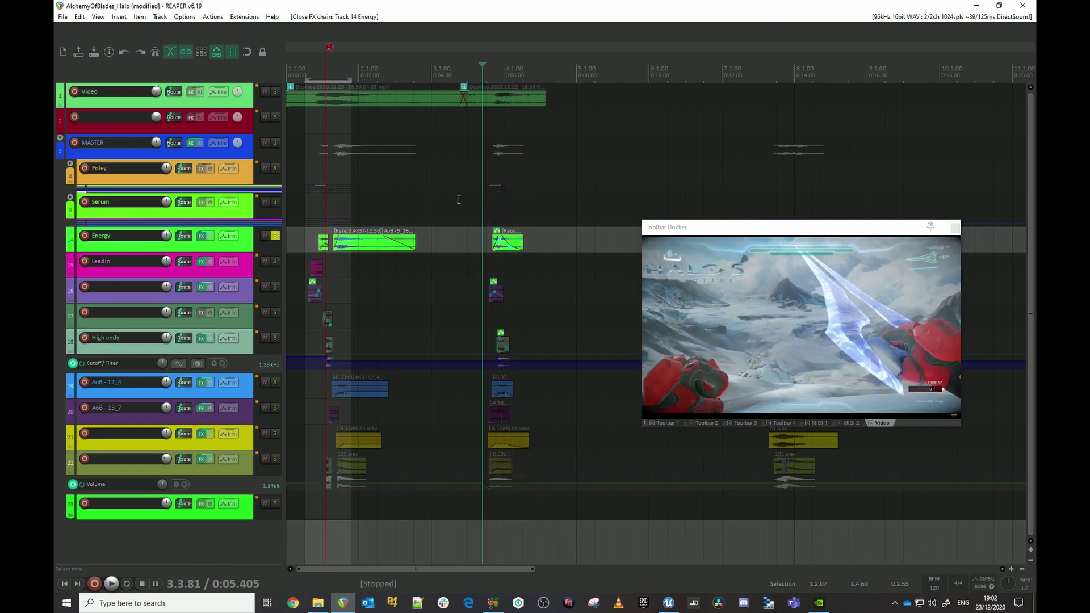
Switch the solo from Energy to LeadIn and play the layer over the first effect
{"action": "left_click", "coordinate": [275, 237]}
{"action": "left_click", "coordinate": [274, 261]}
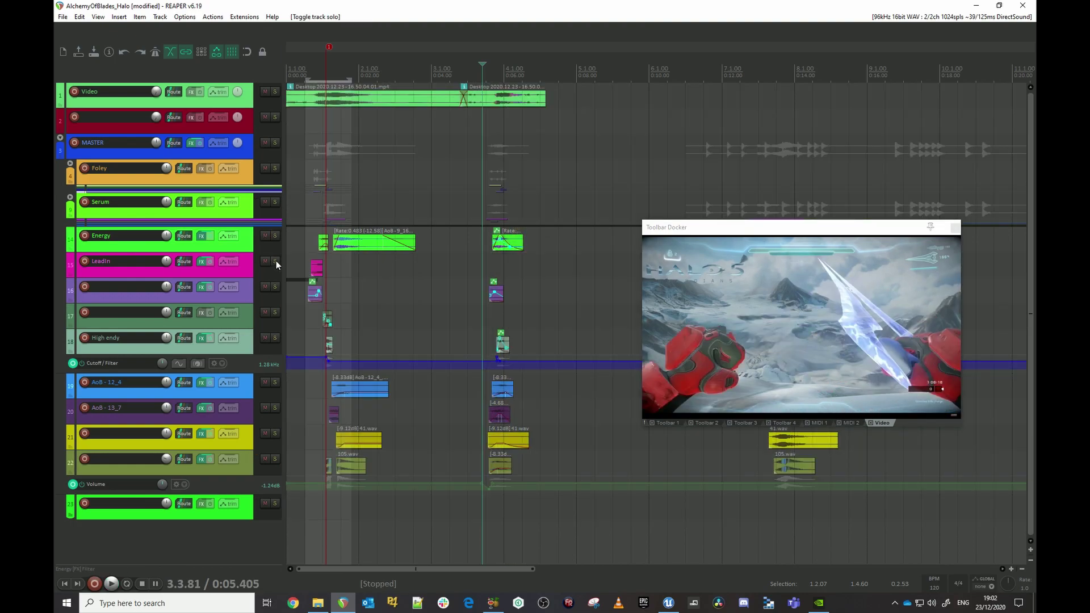
{"action": "scroll", "coordinate": [486, 260], "scroll_direction": "up", "scroll_amount": 2}
{"action": "left_click", "coordinate": [325, 195]}
{"action": "key", "text": "space"}
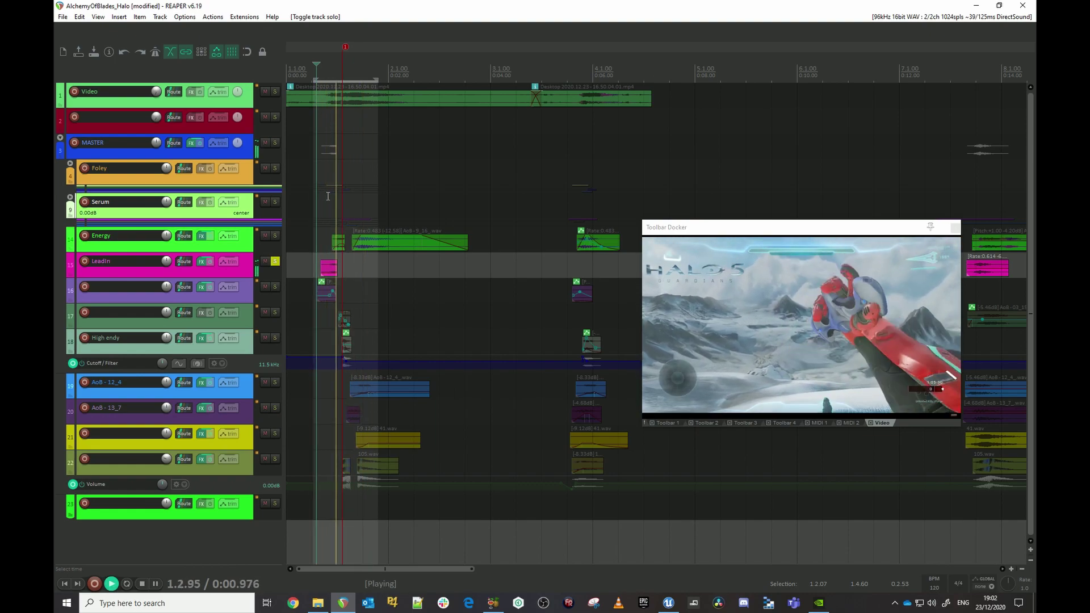
{"action": "key", "text": "space"}
Bypass the LeadIn track's effects, keep the track soloed, and place the playhead just before its clip near 13 seconds
{"action": "left_click", "coordinate": [275, 262]}
{"action": "left_click", "coordinate": [211, 262]}
{"action": "left_click", "coordinate": [958, 160]}
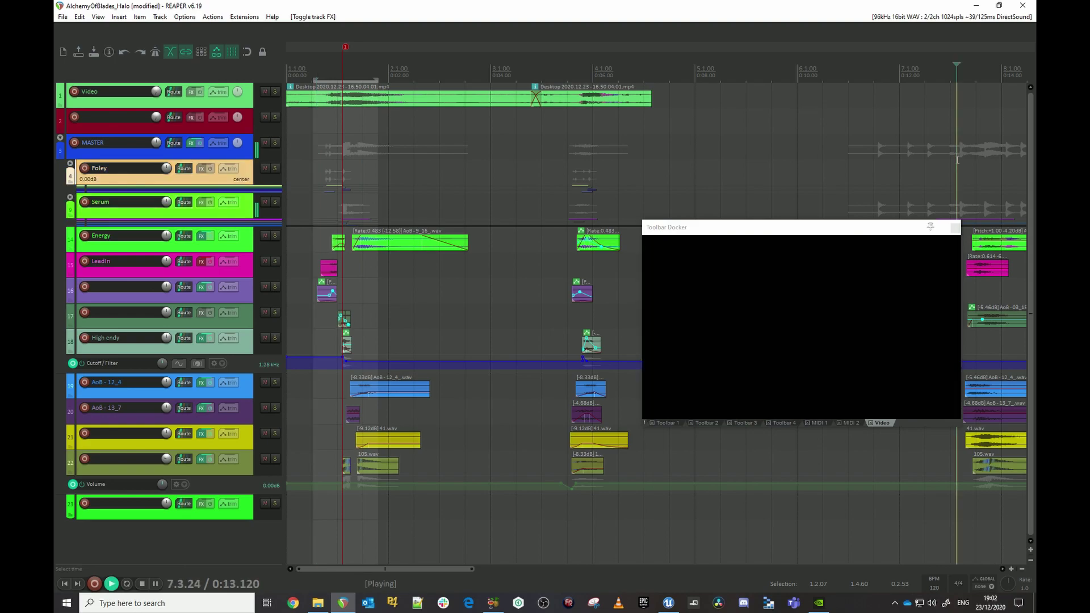
{"action": "left_click", "coordinate": [275, 261]}
{"action": "left_click", "coordinate": [956, 161]}
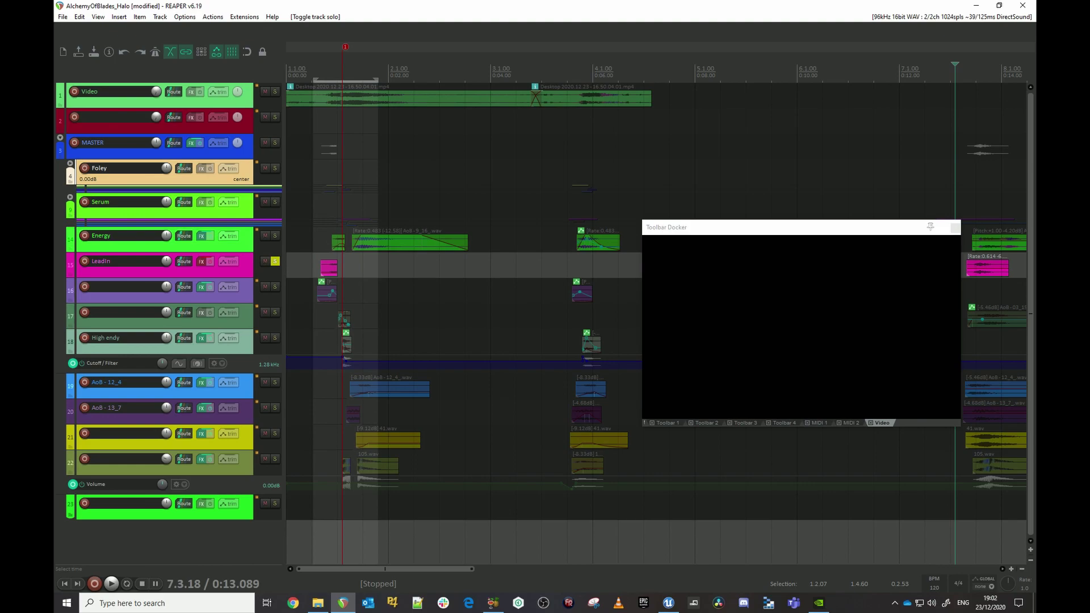
Move the video window away from the separate LeadIn clip and play that clip twice without effects
{"action": "left_click_drag", "start_coordinate": [906, 231], "coordinate": [755, 226]}
{"action": "left_click", "coordinate": [946, 174]}
{"action": "left_click", "coordinate": [959, 162]}
{"action": "key", "text": "space"}
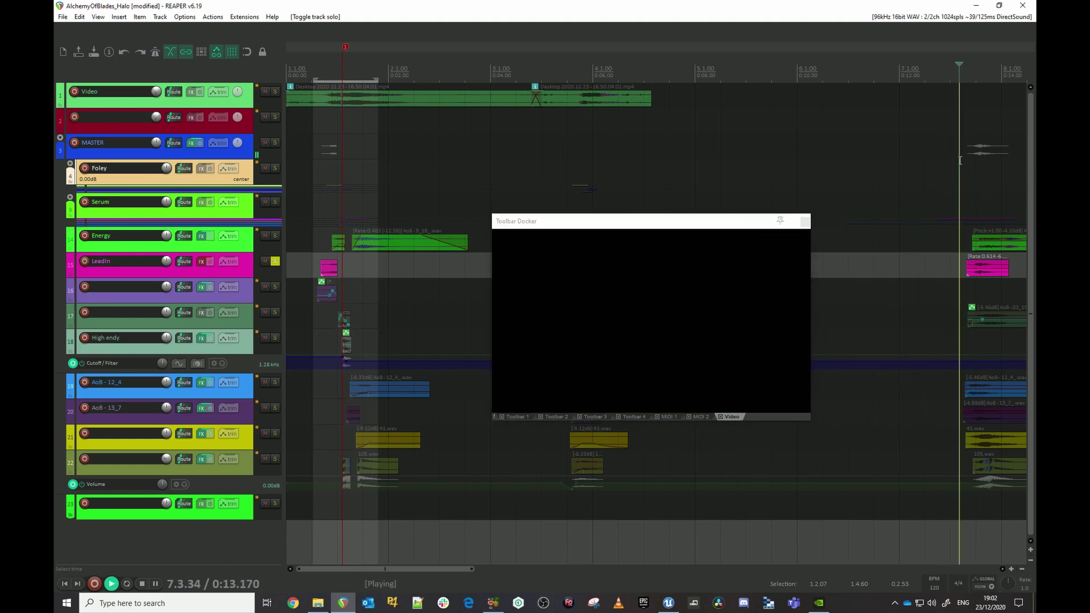
{"action": "key", "text": "space"}
{"action": "key", "text": "space"}
{"action": "key", "text": "space"}
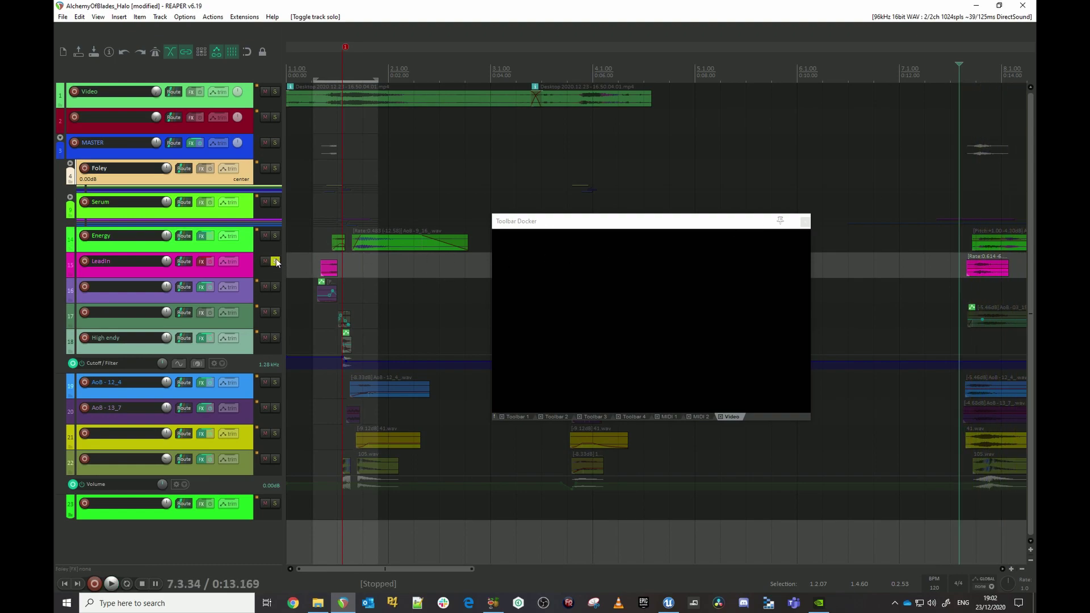
Unsolo LeadIn, re-enable its effects, view the Tremolator settings, and close the video window
{"action": "left_click", "coordinate": [275, 262]}
{"action": "left_click", "coordinate": [201, 262]}
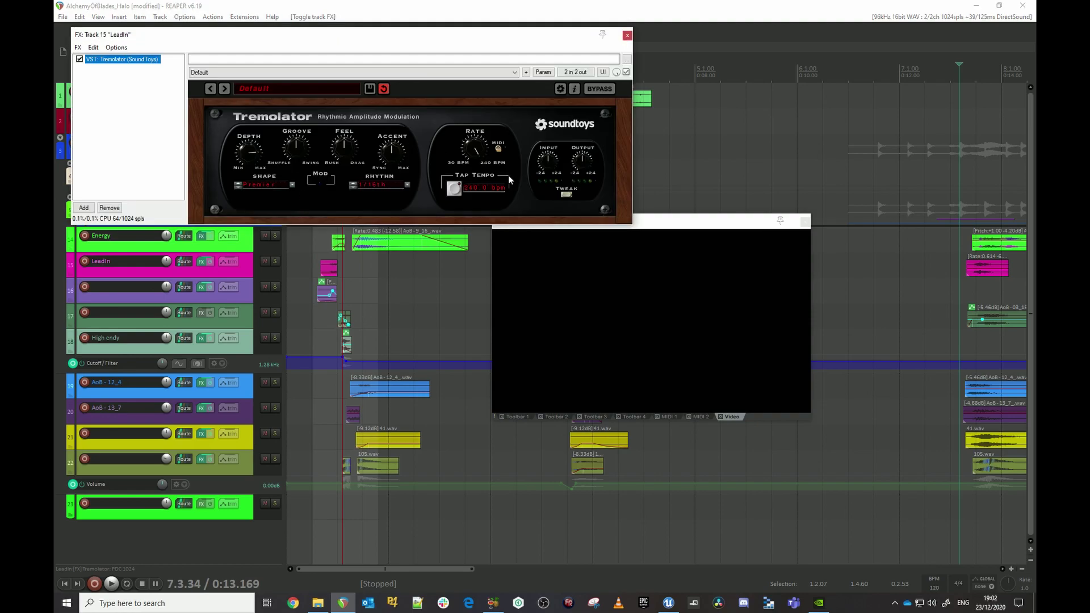
{"action": "left_click", "coordinate": [805, 221]}
Solo unnamed track 16 and play it from just before its first clip
{"action": "left_click", "coordinate": [307, 243]}
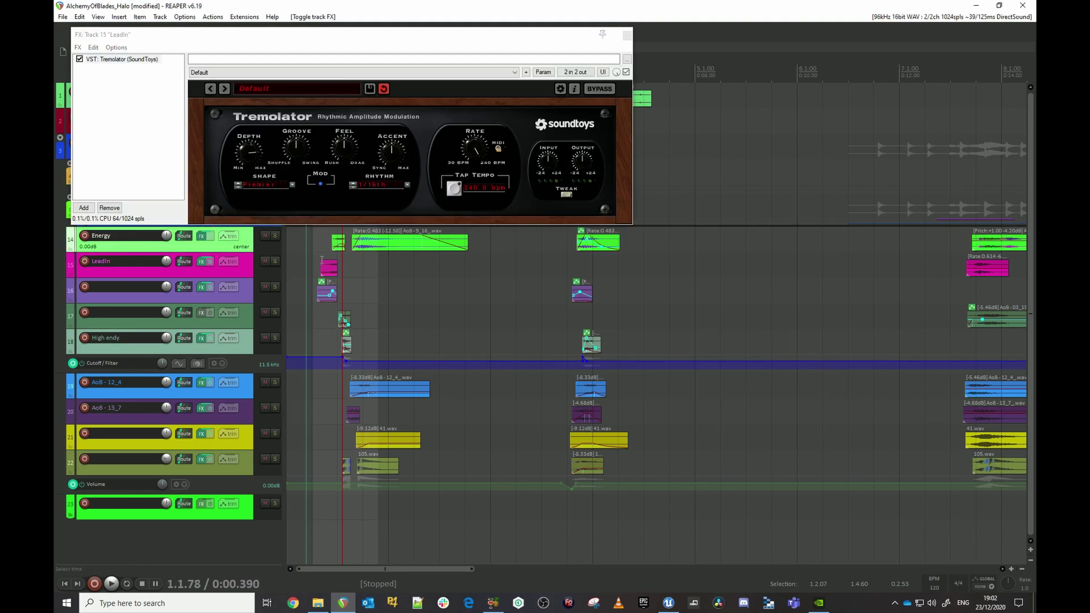
{"action": "left_click", "coordinate": [275, 287]}
{"action": "left_click", "coordinate": [310, 264]}
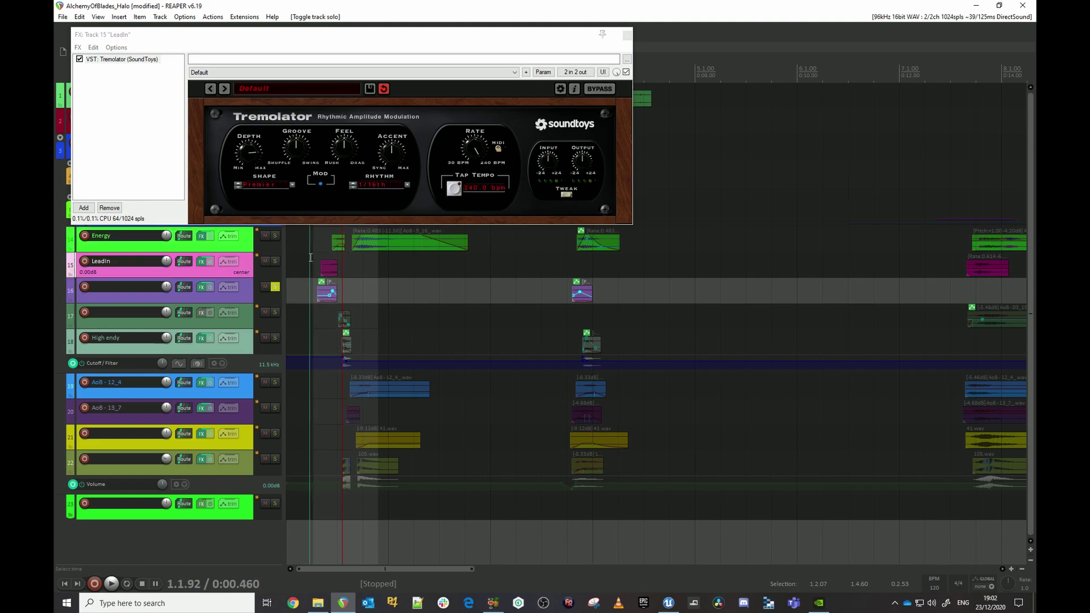
{"action": "key", "text": "space"}
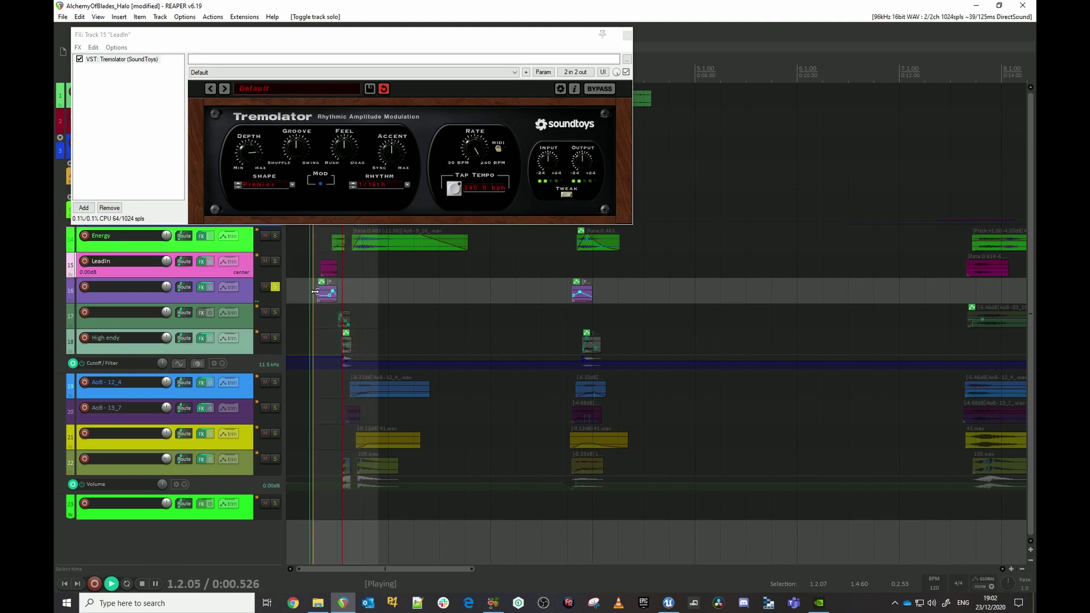
{"action": "key", "text": "space"}
View track 16's Kilohearts Chorus settings and its clip envelope in the second effect, and close both effects windows
{"action": "left_click", "coordinate": [202, 287]}
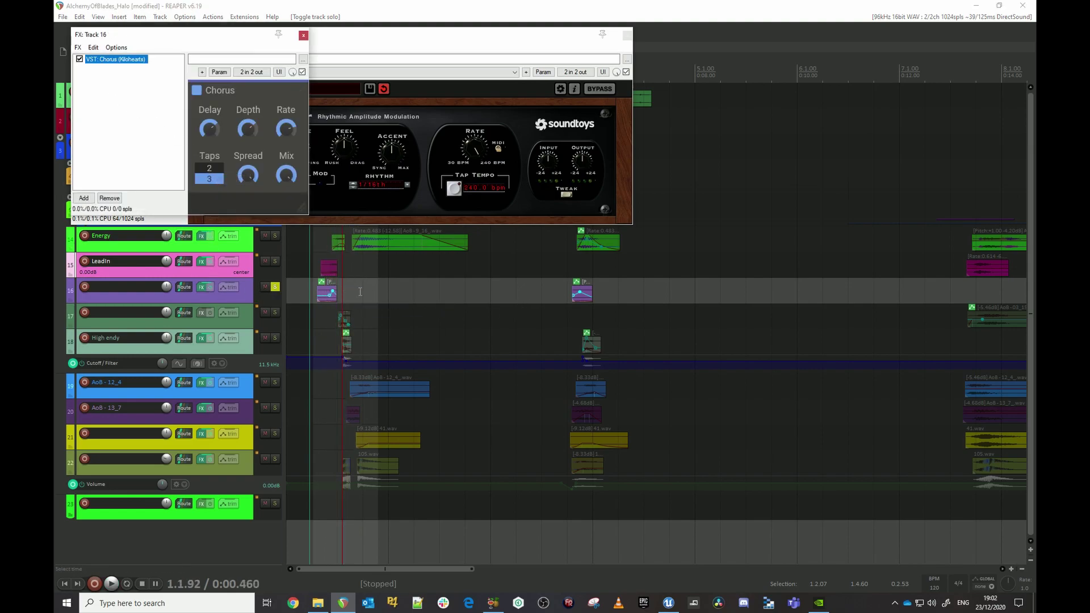
{"action": "left_click", "coordinate": [883, 288]}
{"action": "scroll", "coordinate": [883, 289], "scroll_direction": "down", "scroll_amount": 2}
{"action": "scroll", "coordinate": [682, 305], "scroll_direction": "up", "scroll_amount": 4}
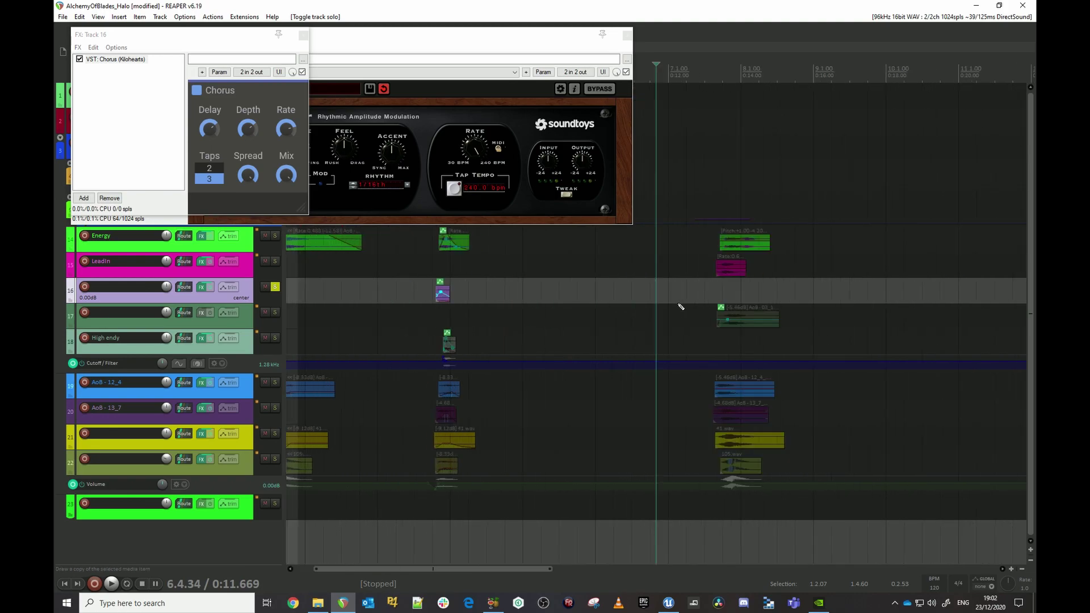
{"action": "scroll", "coordinate": [384, 283], "scroll_direction": "down", "scroll_amount": 2}
{"action": "left_click", "coordinate": [349, 273]}
{"action": "scroll", "coordinate": [435, 278], "scroll_direction": "up", "scroll_amount": 5}
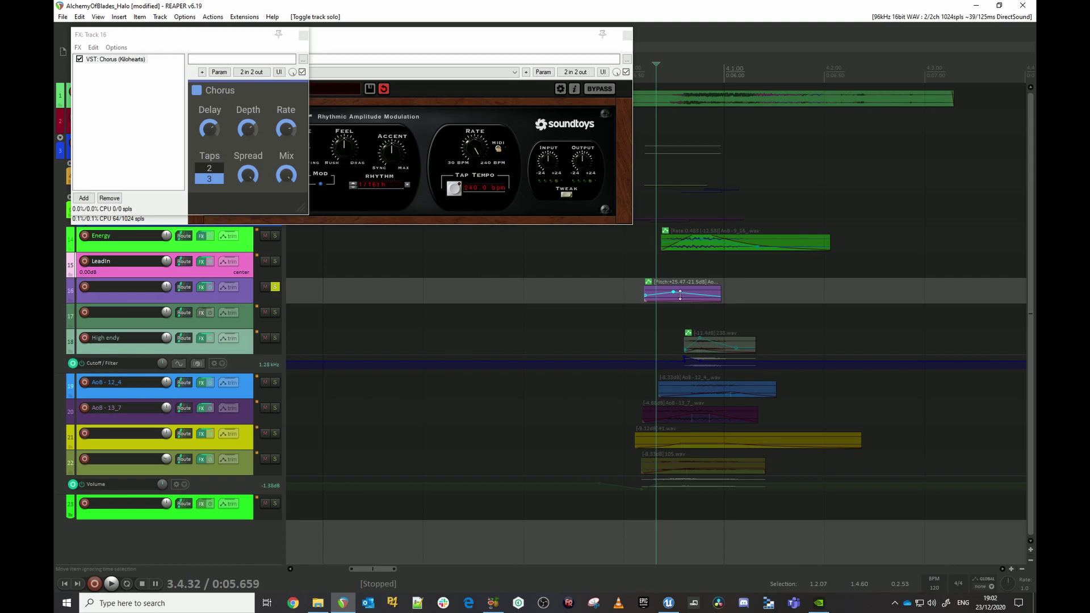
{"action": "left_click", "coordinate": [304, 36]}
{"action": "left_click", "coordinate": [627, 36]}
Switch the solo from track 16 to unnamed track 17 and place the playhead just before its first clips
{"action": "scroll", "coordinate": [579, 163], "scroll_direction": "down", "scroll_amount": 5}
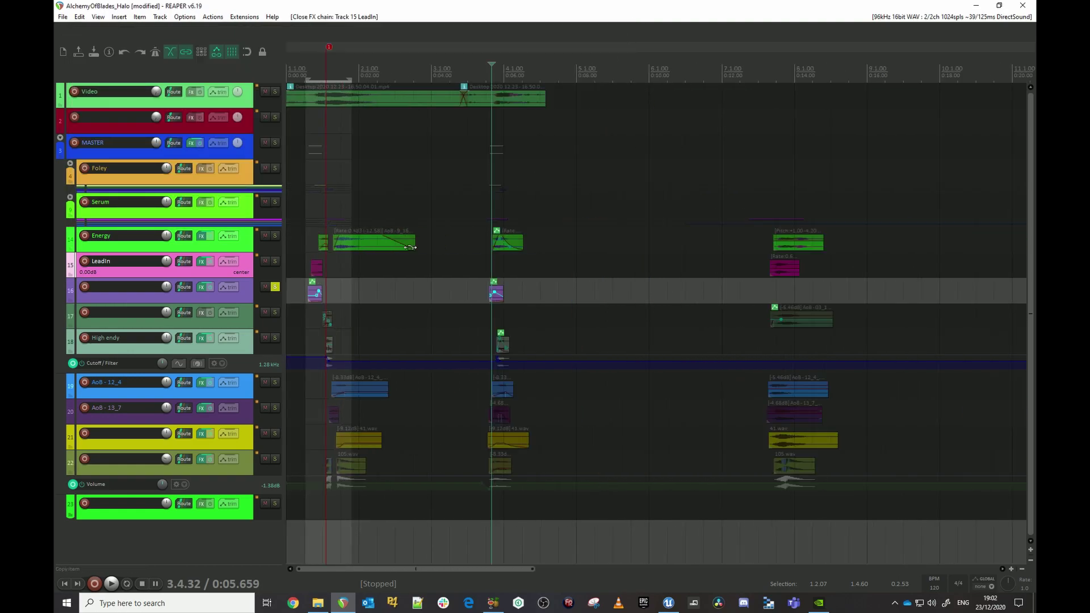
{"action": "left_click", "coordinate": [275, 287]}
{"action": "left_click", "coordinate": [306, 207]}
{"action": "scroll", "coordinate": [306, 208], "scroll_direction": "up", "scroll_amount": 5}
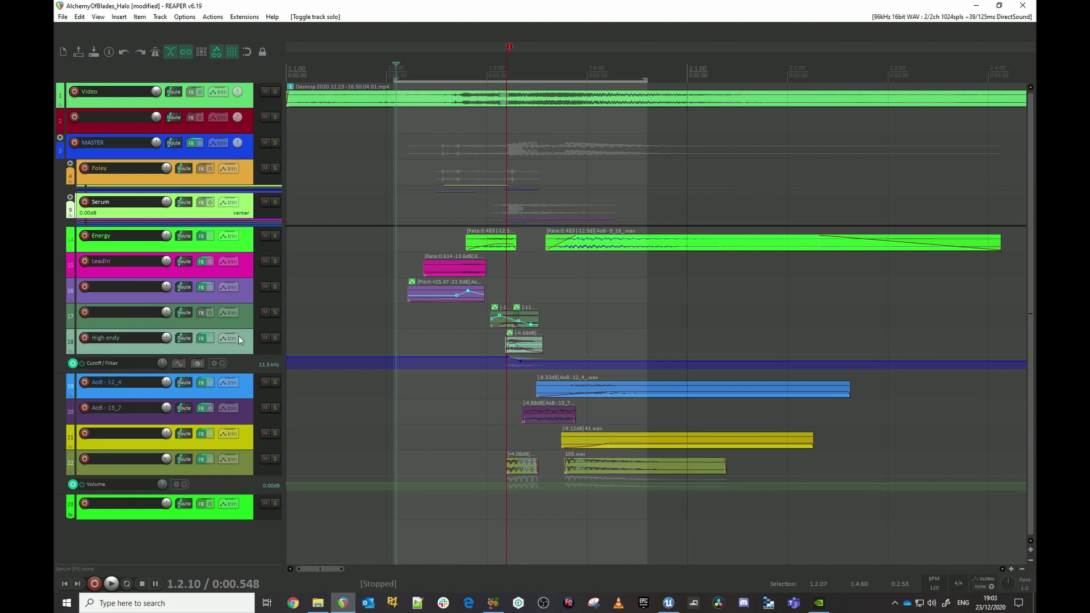
{"action": "left_click", "coordinate": [275, 314]}
{"action": "left_click", "coordinate": [468, 314]}
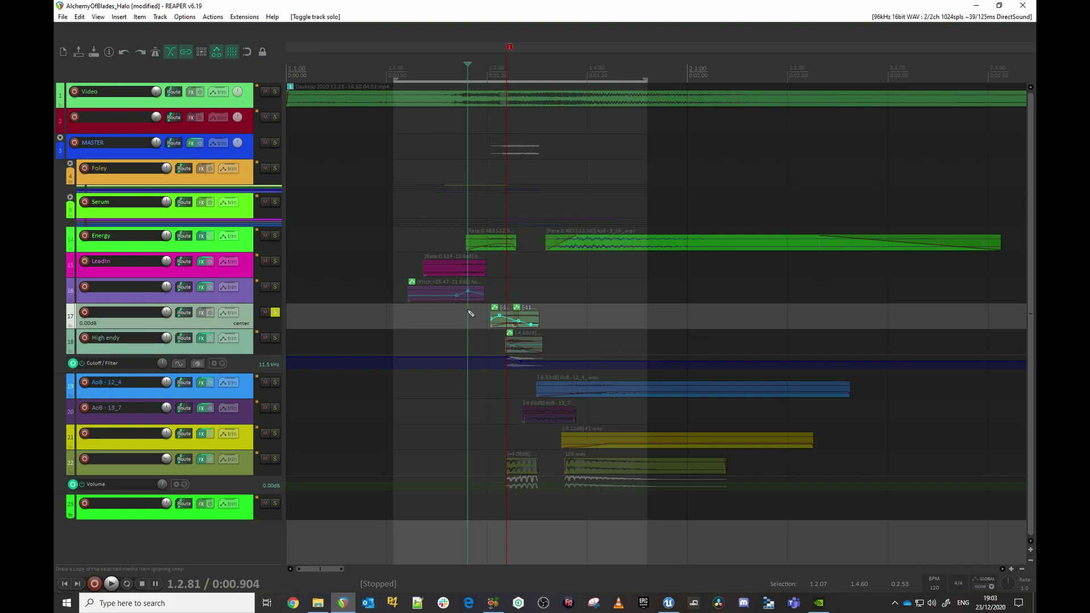
Reopen the video window and play the soloed track 17 over the first effect's impact
{"action": "key", "text": "ctrl+shift+v"}
{"action": "left_click", "coordinate": [468, 183]}
{"action": "key", "text": "space"}
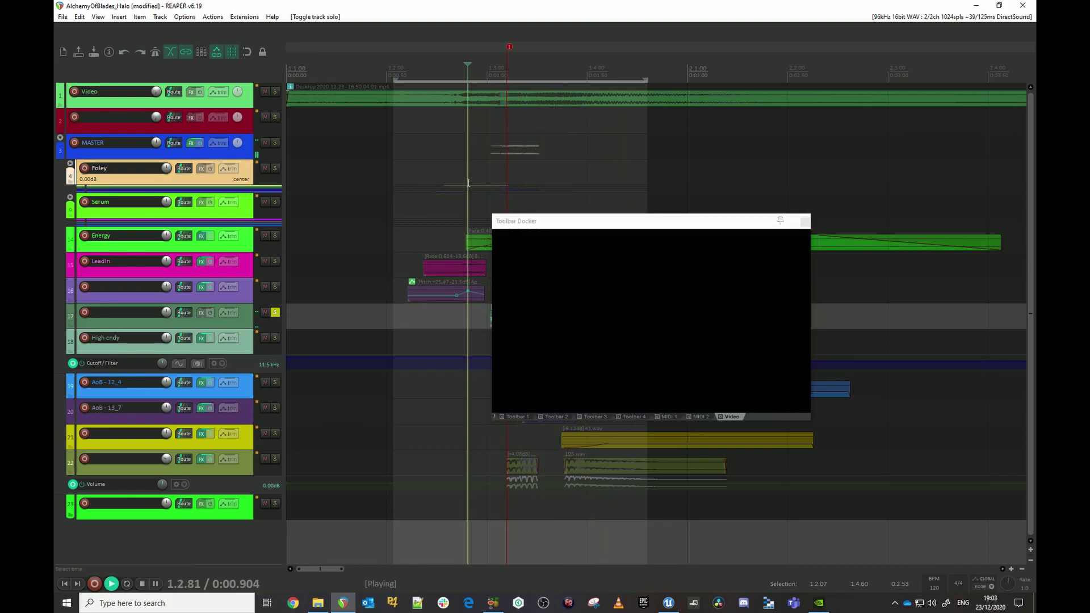
{"action": "key", "text": "space"}
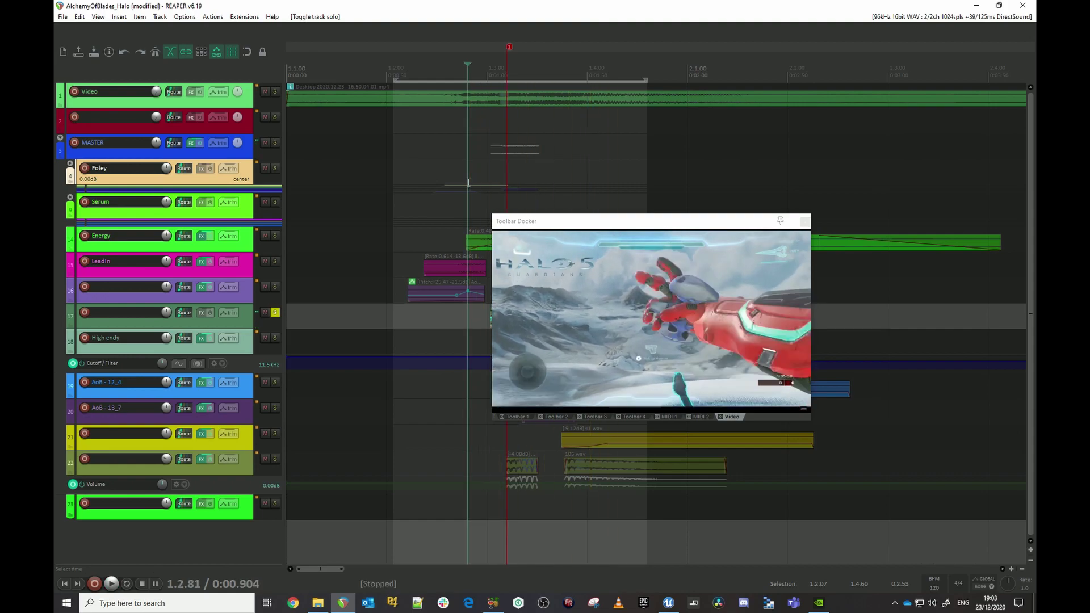
Move the video window clear of track 17's clips and play the unsynced track 17 clip at about 13 seconds
{"action": "left_click_drag", "start_coordinate": [602, 224], "coordinate": [383, 56]}
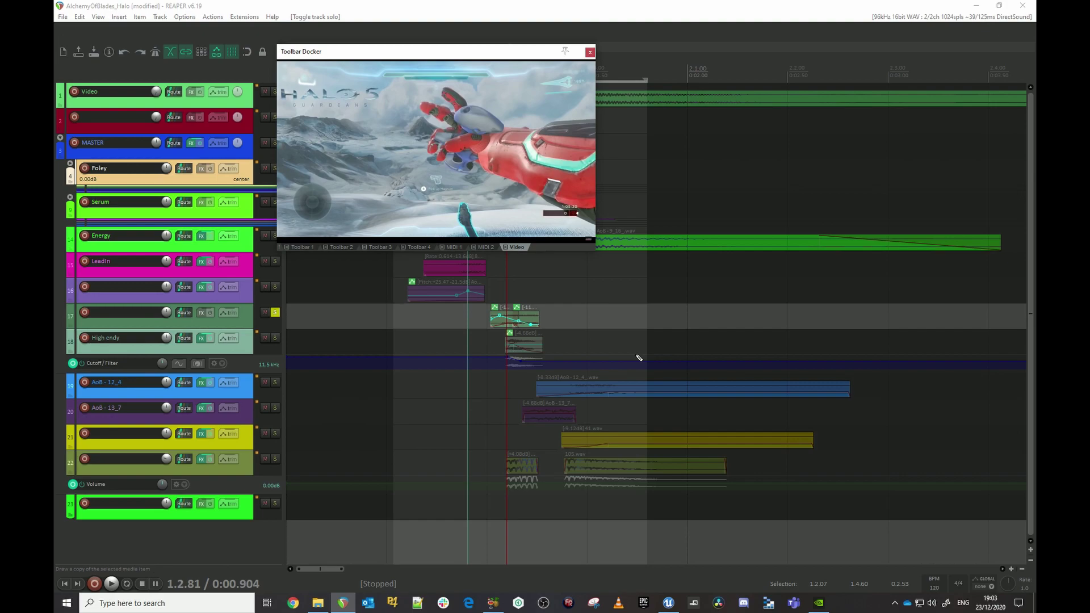
{"action": "left_click", "coordinate": [682, 303]}
{"action": "scroll", "coordinate": [705, 310], "scroll_direction": "down", "scroll_amount": 6}
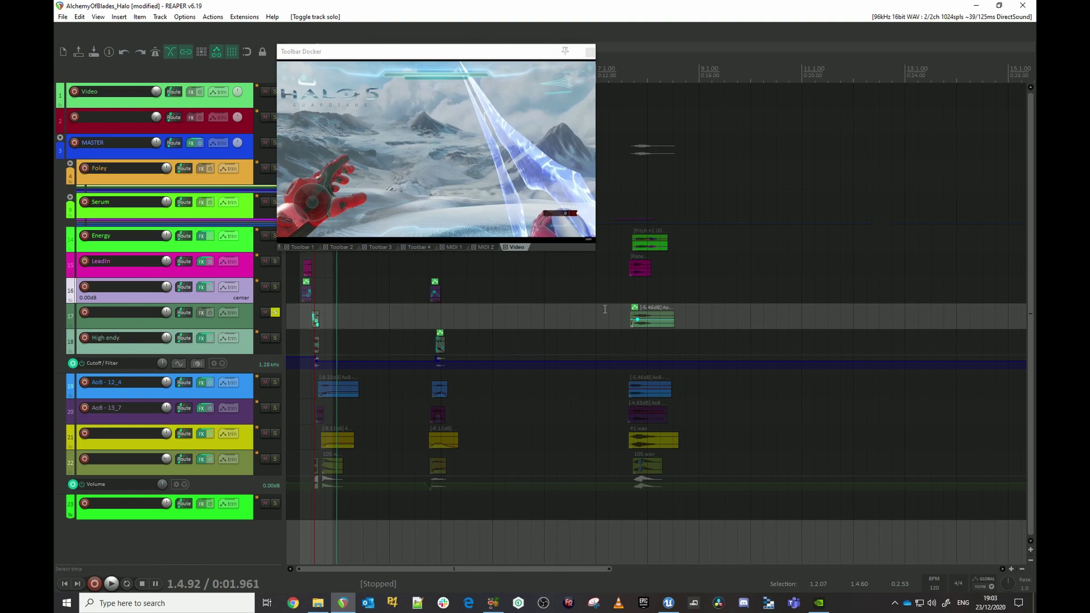
{"action": "left_click", "coordinate": [626, 313]}
{"action": "key", "text": "space"}
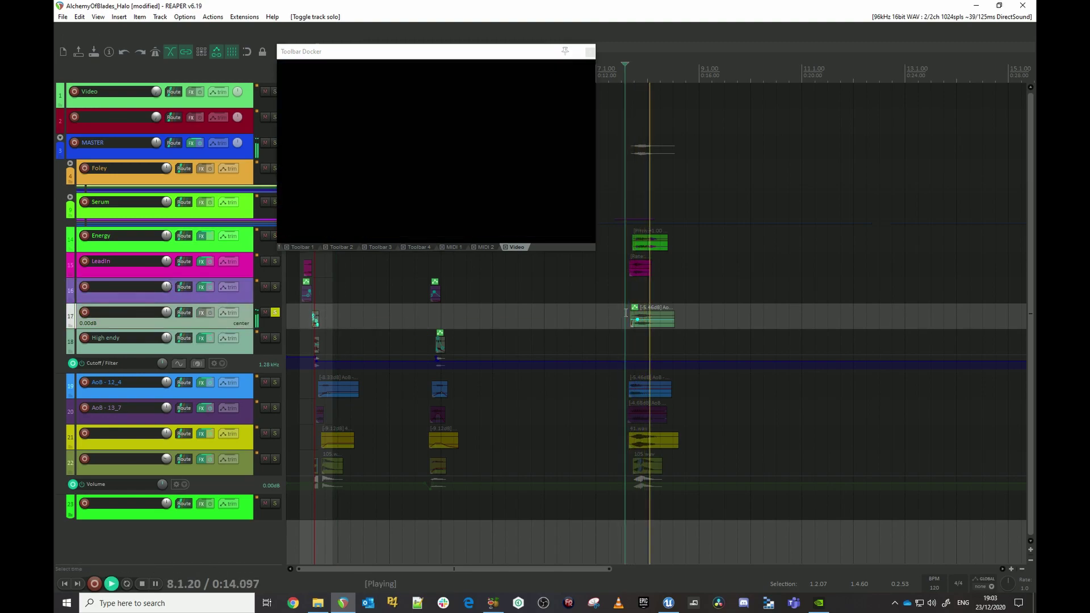
{"action": "key", "text": "space"}
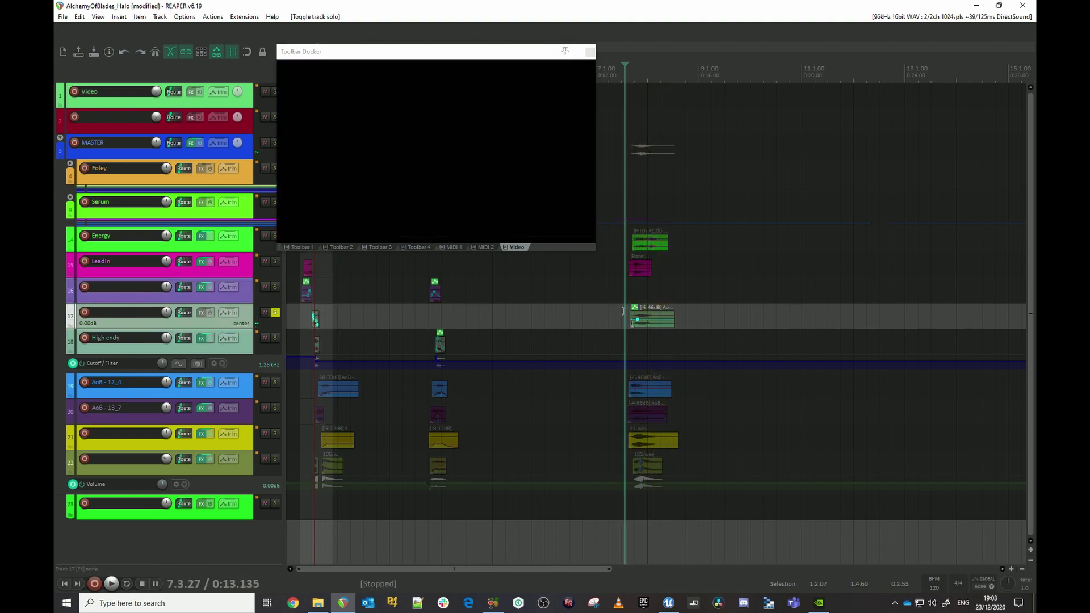
Play the soloed track 17 against the video from just before its first clips
{"action": "left_click", "coordinate": [308, 312]}
{"action": "key", "text": "space"}
{"action": "key", "text": "space"}
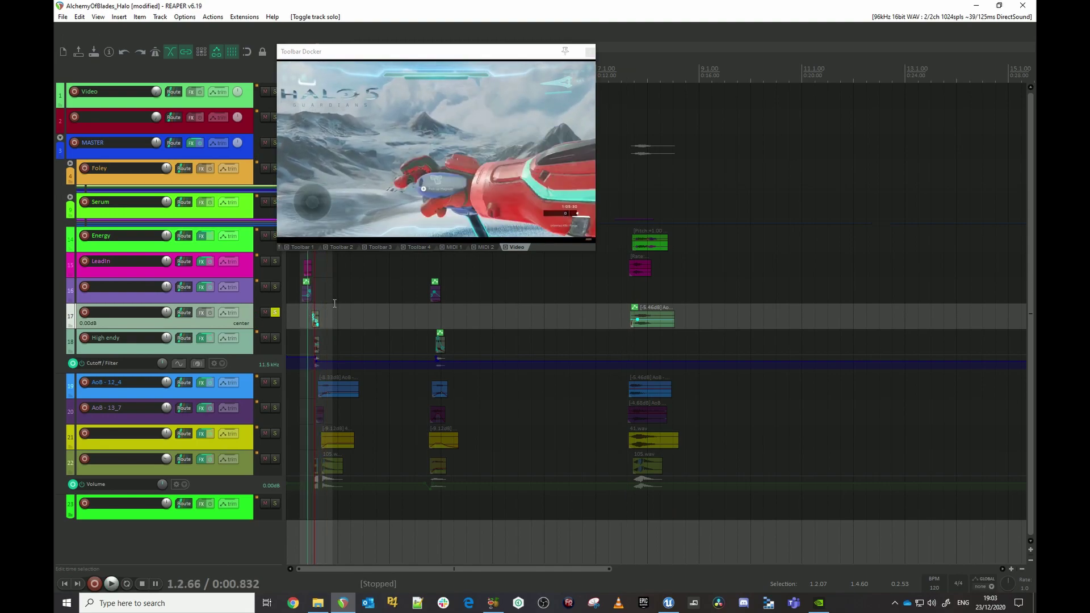
Switch the solo from track 17 to High endy and play from just before its first clip
{"action": "scroll", "coordinate": [472, 324], "scroll_direction": "up", "scroll_amount": 6}
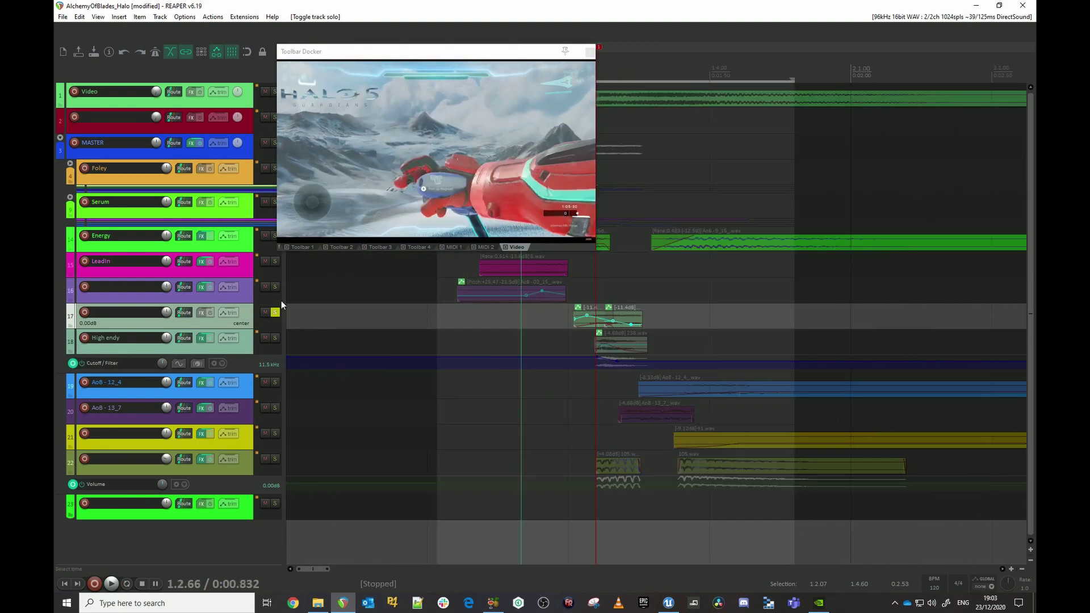
{"action": "left_click", "coordinate": [275, 338]}
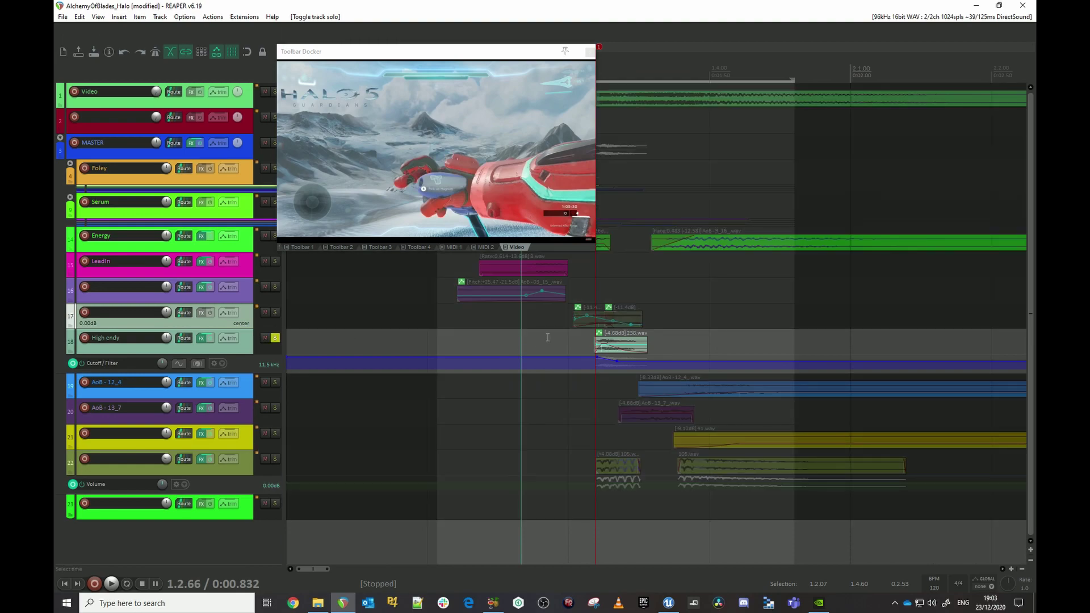
{"action": "left_click", "coordinate": [548, 337]}
{"action": "key", "text": "space"}
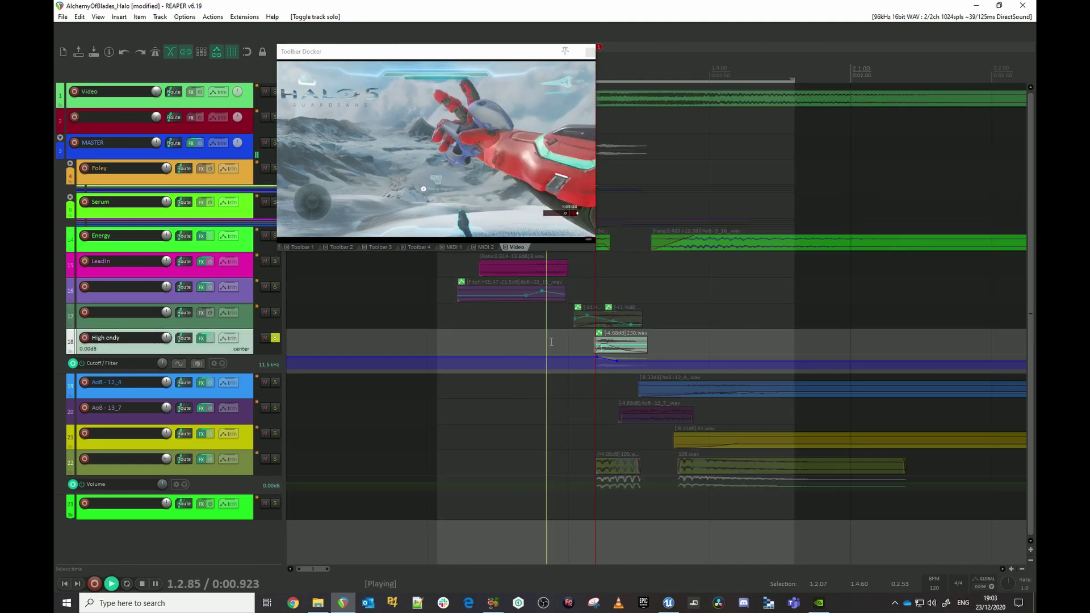
{"action": "key", "text": "space"}
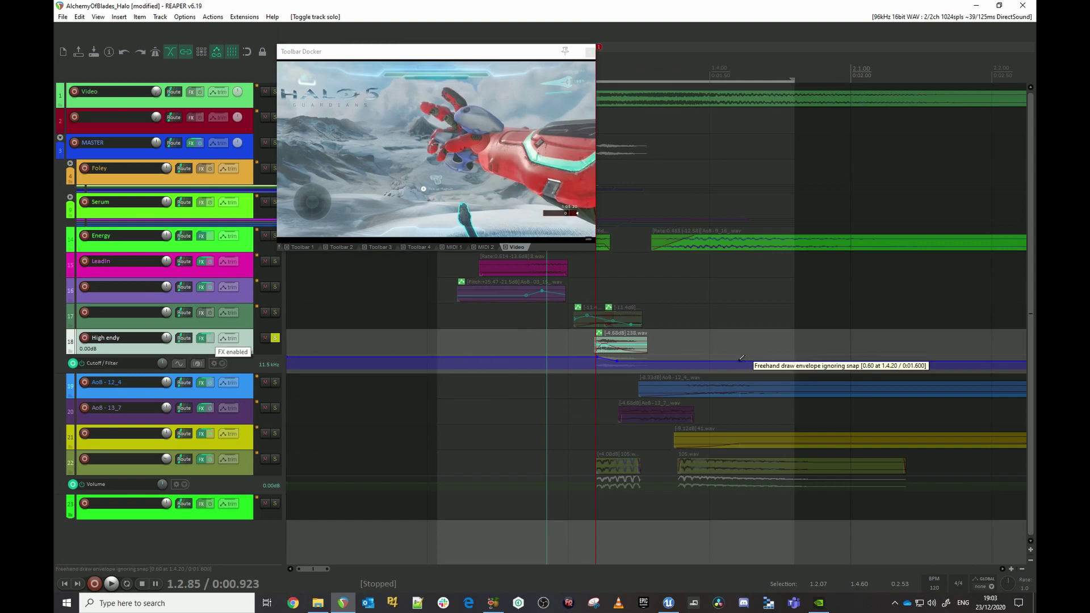
Bypass High endy's effects and play its clip in the second effect unprocessed
{"action": "scroll", "coordinate": [741, 359], "scroll_direction": "down", "scroll_amount": 4}
{"action": "left_click", "coordinate": [210, 339]}
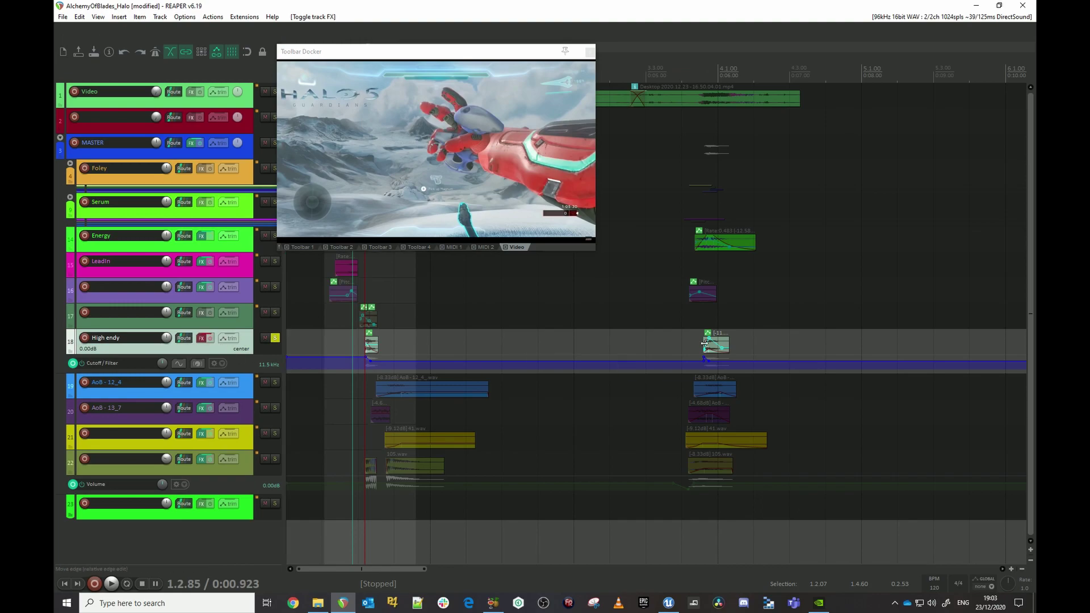
{"action": "left_click", "coordinate": [693, 339]}
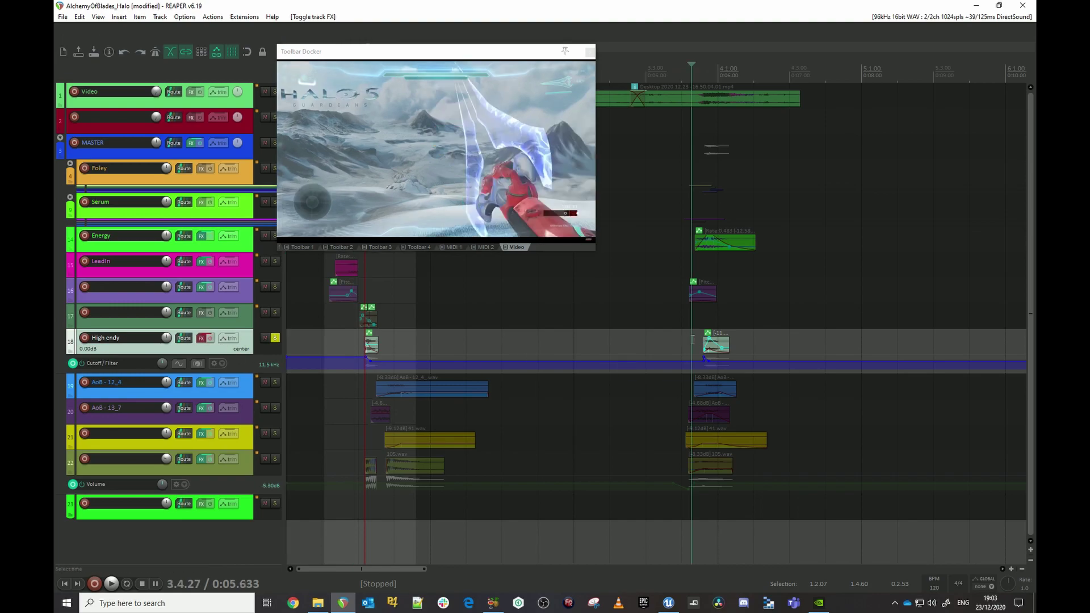
{"action": "scroll", "coordinate": [716, 344], "scroll_direction": "down", "scroll_amount": 3}
{"action": "left_click", "coordinate": [431, 335]}
{"action": "key", "text": "space"}
{"action": "key", "text": "space"}
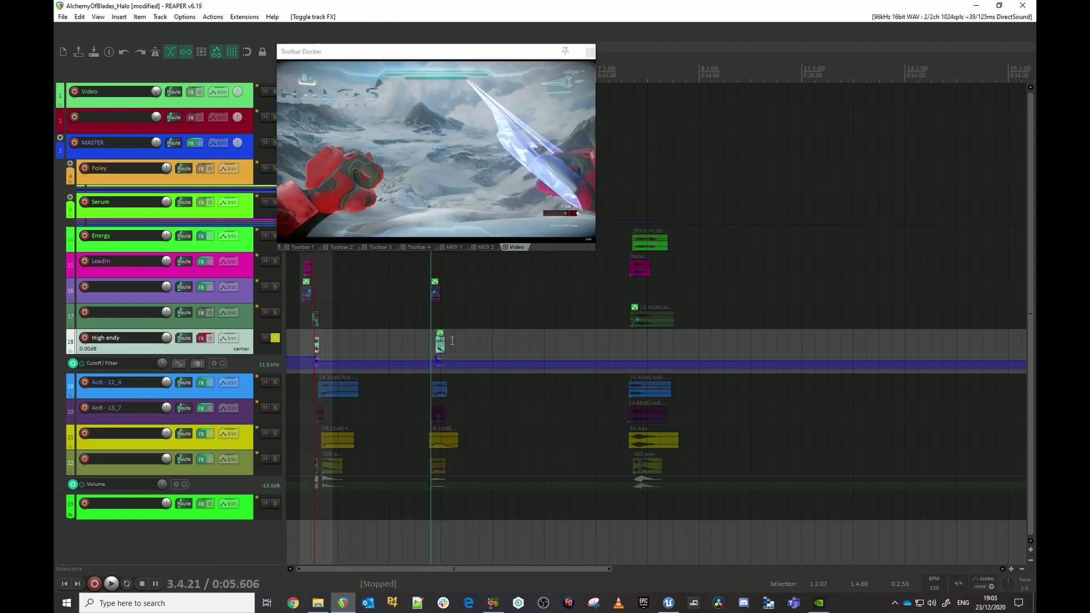
{"action": "scroll", "coordinate": [535, 350], "scroll_direction": "up", "scroll_amount": 4}
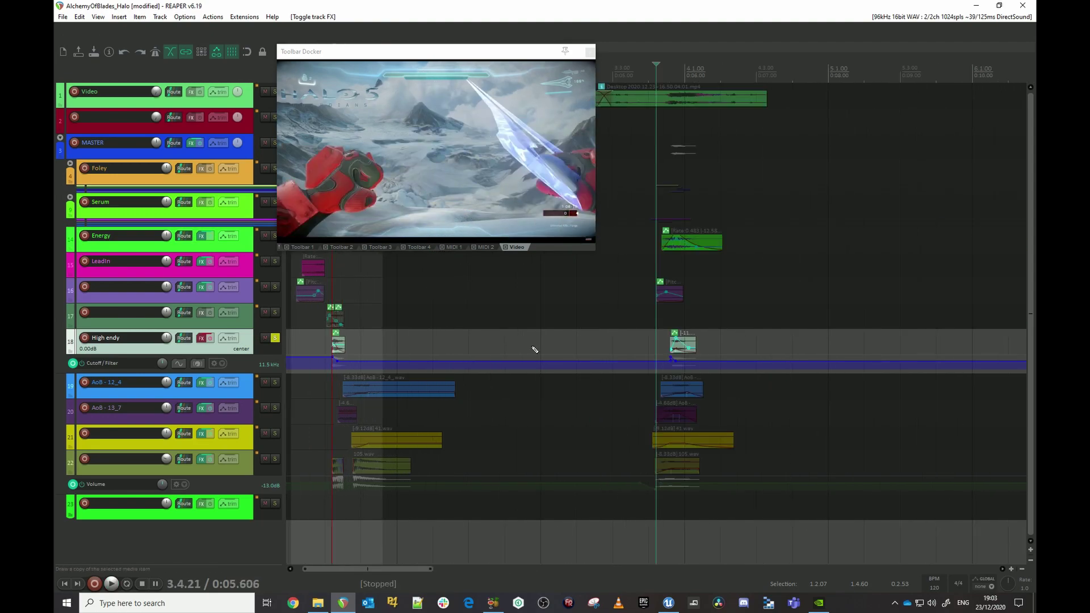
Re-enable High endy's effects, open its Kilohearts Filter, and play around its first clip to examine the cutoff automation
{"action": "left_click", "coordinate": [202, 338]}
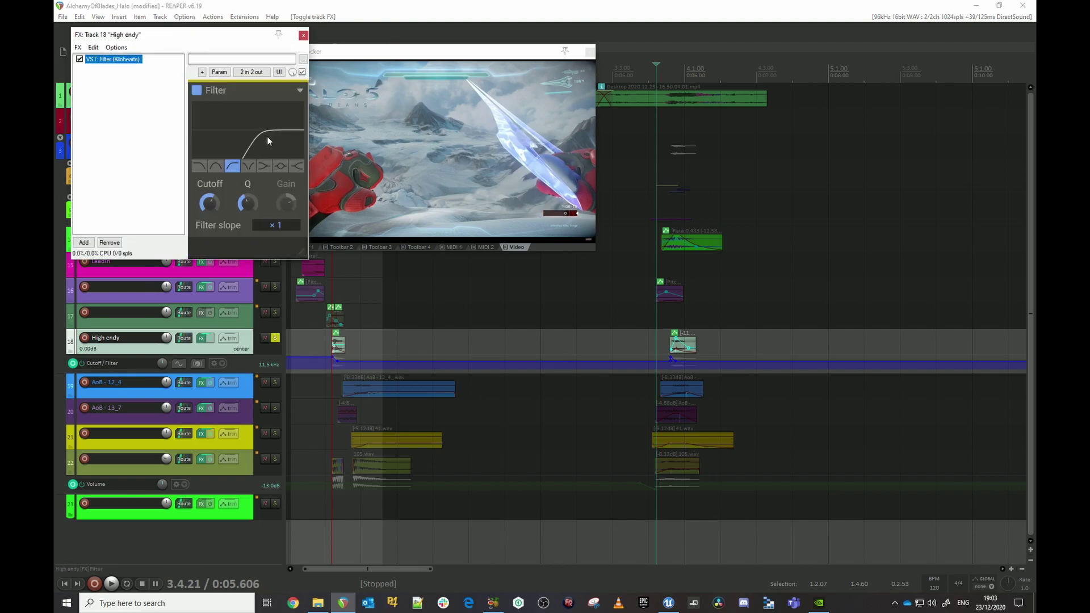
{"action": "left_click", "coordinate": [326, 337]}
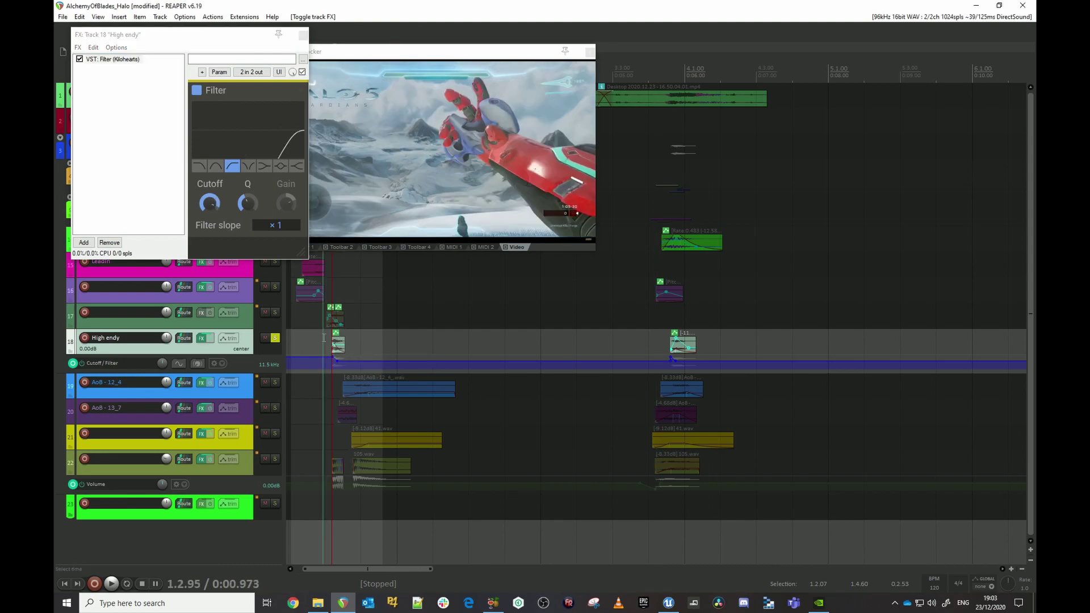
{"action": "key", "text": "space"}
{"action": "key", "text": "space"}
{"action": "left_click", "coordinate": [331, 336]}
{"action": "key", "text": "space"}
{"action": "key", "text": "space"}
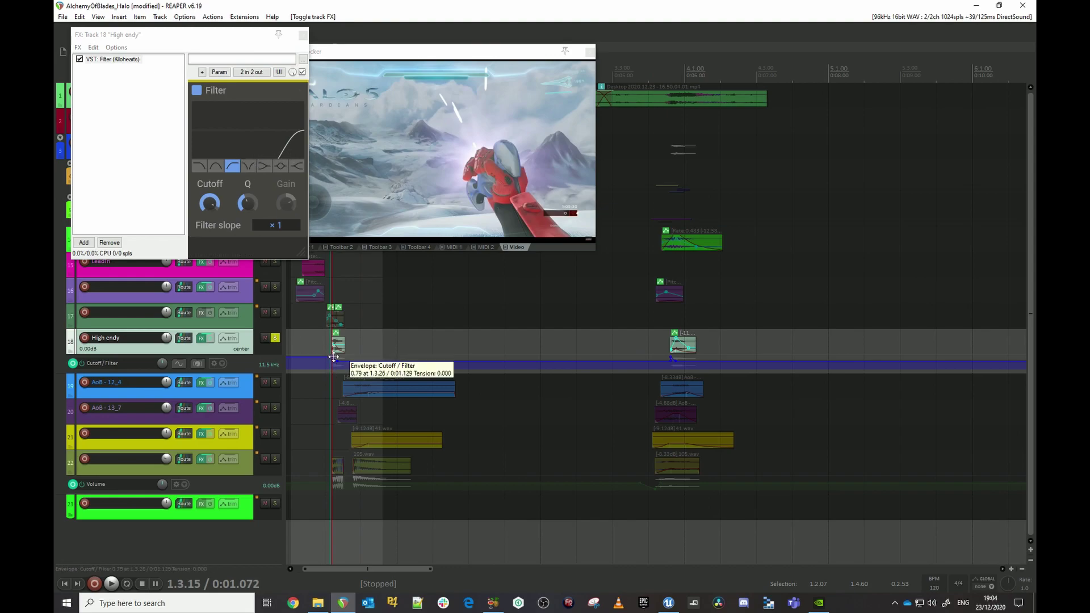
{"action": "left_click", "coordinate": [317, 341]}
{"action": "key", "text": "space"}
{"action": "key", "text": "space"}
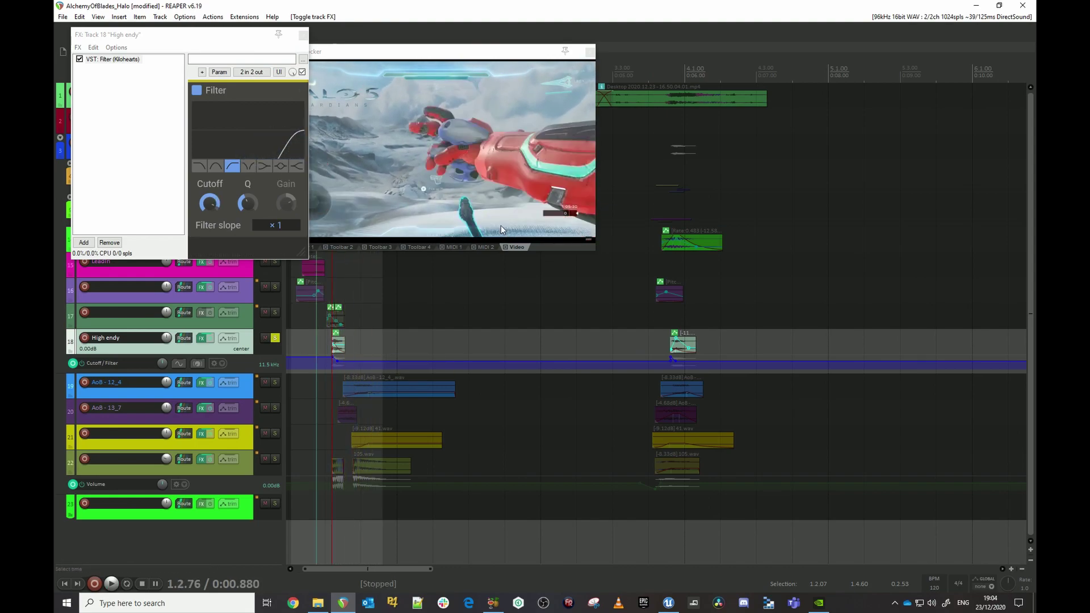
Switch the solo from High endy to AoB - 12_4 and play its first clip against the video
{"action": "left_click", "coordinate": [276, 340]}
{"action": "left_click", "coordinate": [317, 386]}
{"action": "left_click", "coordinate": [298, 382]}
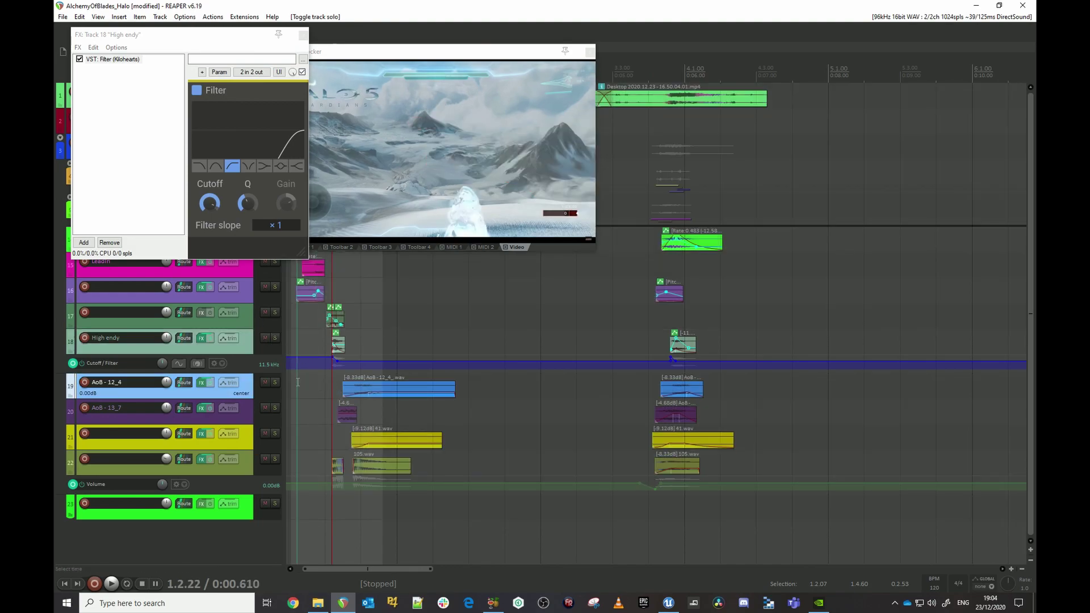
{"action": "left_click", "coordinate": [317, 382]}
{"action": "left_click", "coordinate": [275, 382]}
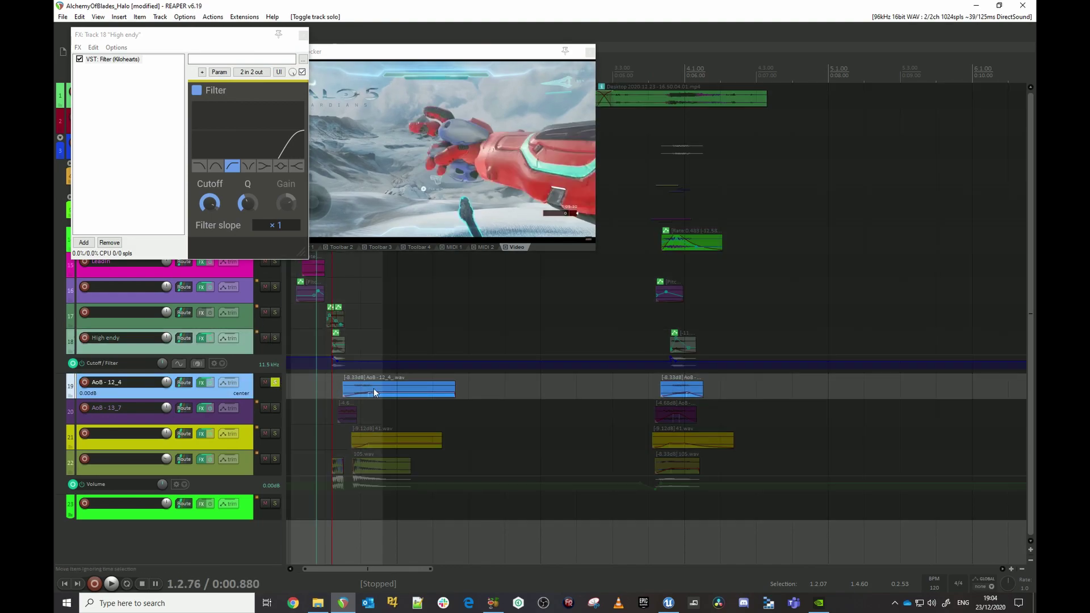
{"action": "left_click", "coordinate": [316, 386]}
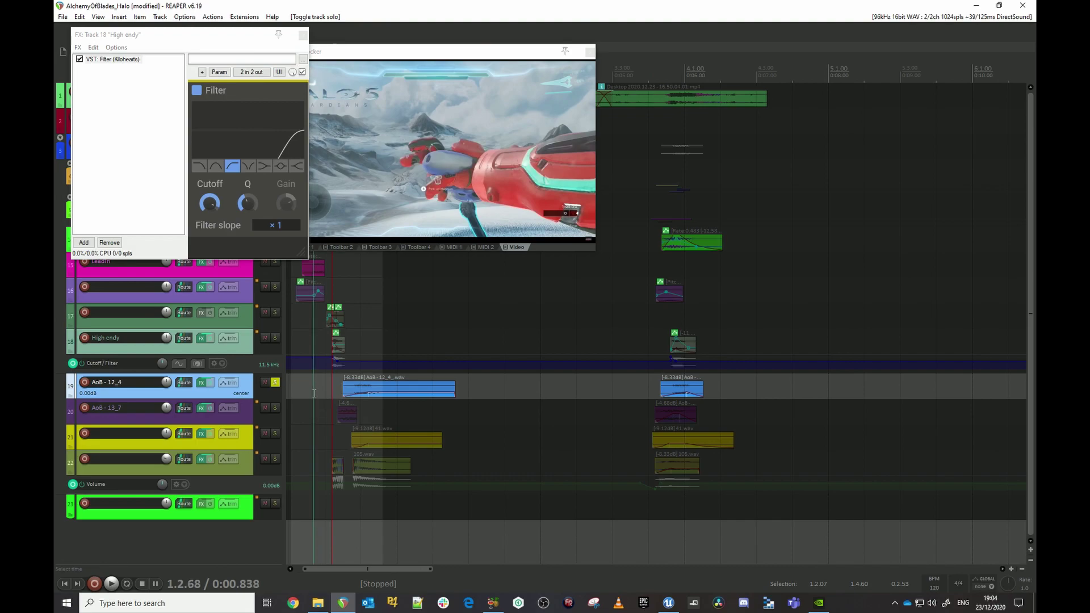
{"action": "key", "text": "space"}
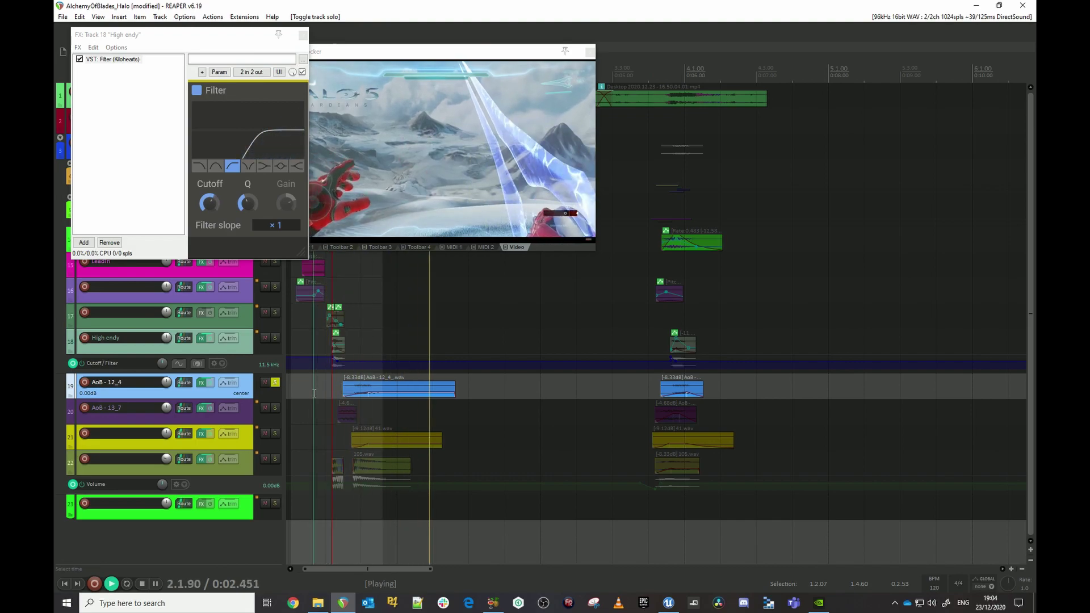
{"action": "key", "text": "space"}
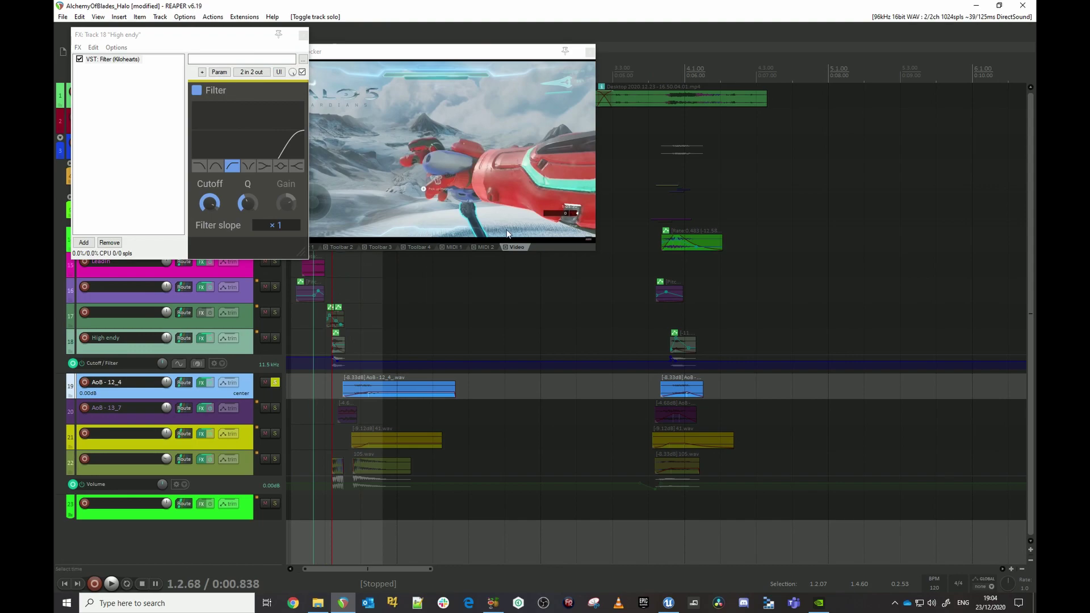
Bypass AoB - 12_4's effects and play its last clip, near 13 seconds, unprocessed
{"action": "scroll", "coordinate": [520, 275], "scroll_direction": "down", "scroll_amount": 2}
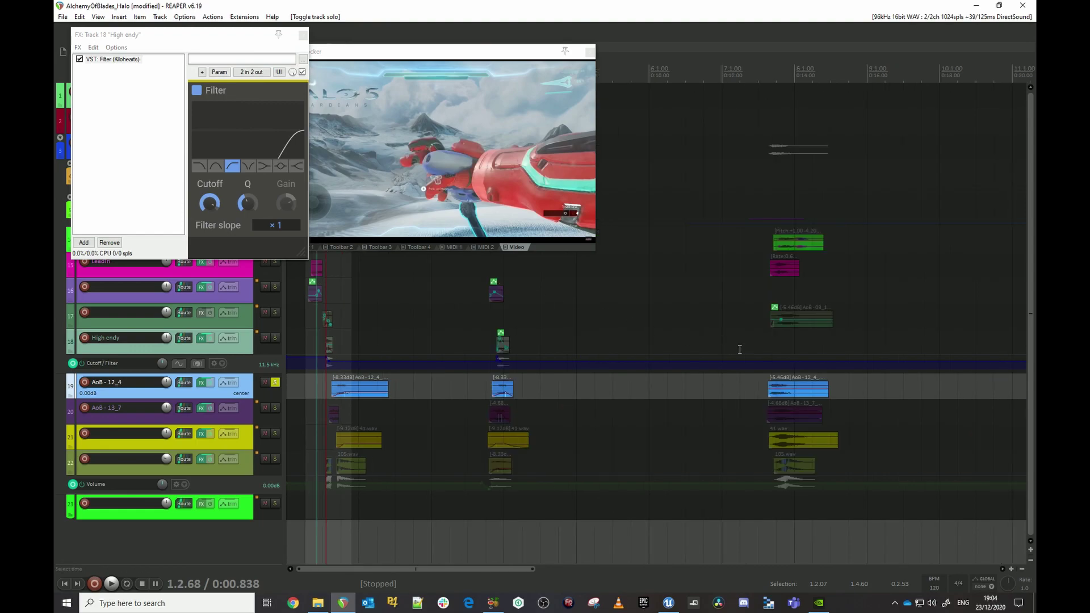
{"action": "left_click", "coordinate": [755, 332]}
{"action": "left_click", "coordinate": [209, 382]}
{"action": "left_click", "coordinate": [764, 393]}
{"action": "key", "text": "space"}
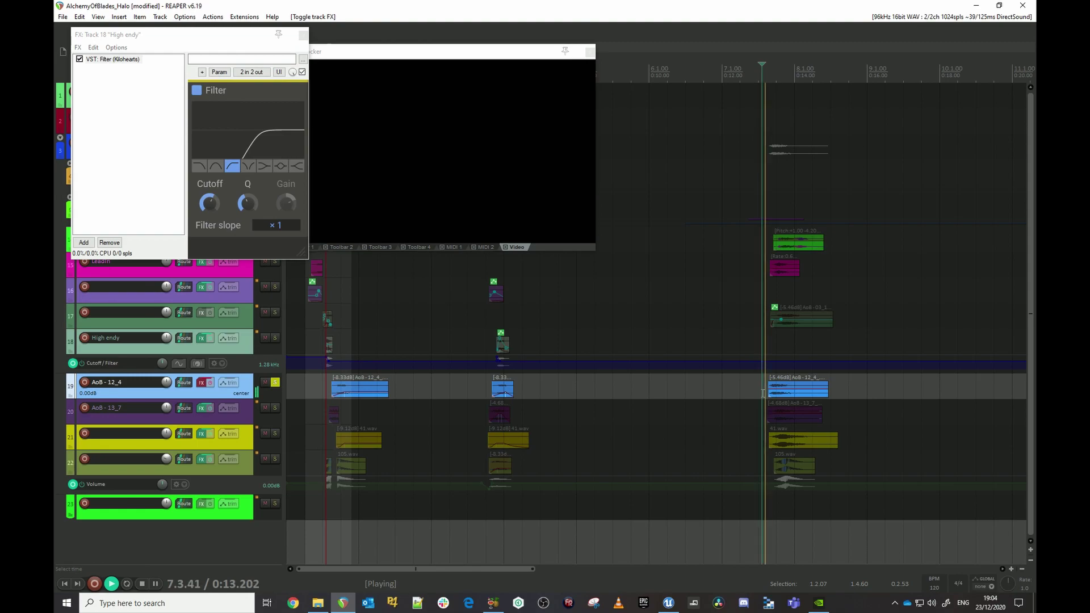
{"action": "key", "text": "space"}
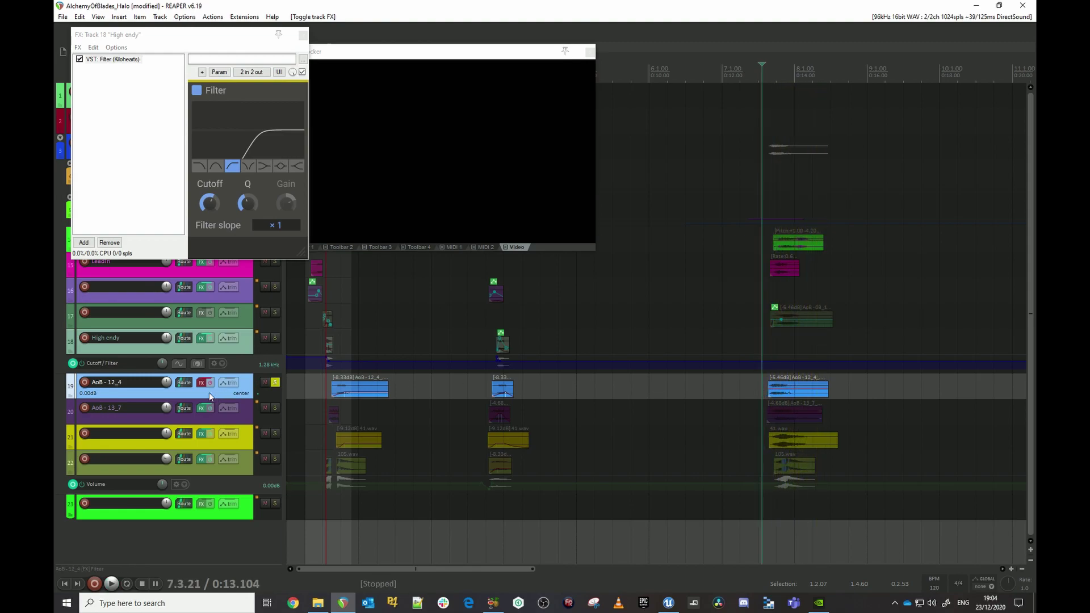
Re-enable AoB - 12_4's effects, view its Kilohearts Filter settings, and close both effects windows
{"action": "left_click", "coordinate": [202, 384]}
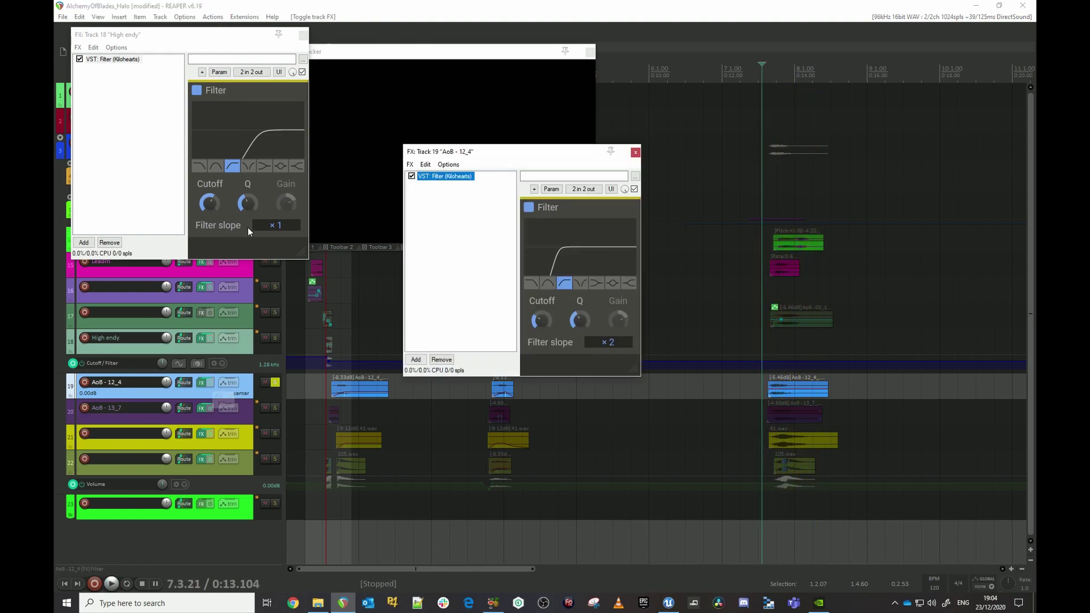
{"action": "left_click", "coordinate": [636, 152]}
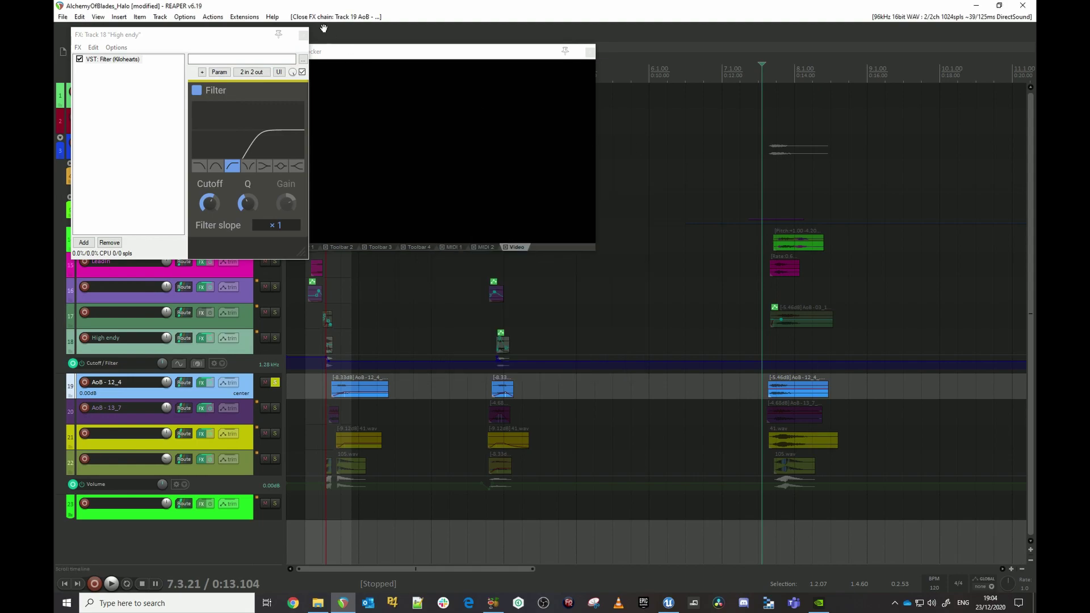
{"action": "left_click", "coordinate": [303, 36]}
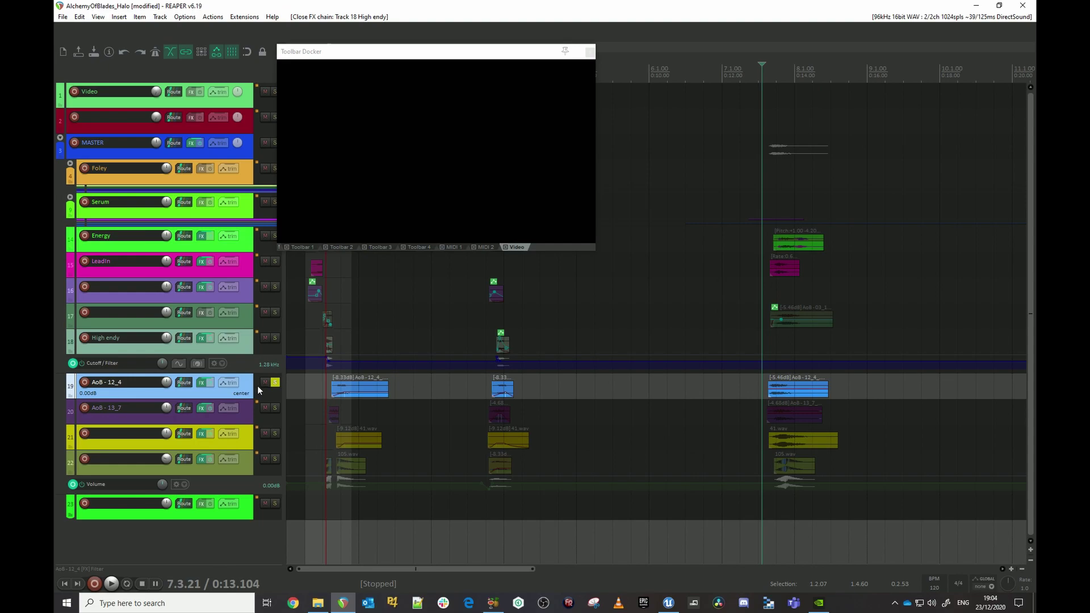
Switch the solo from AoB - 12_4 to AoB - 13_7 and play its first clip twice against the video
{"action": "left_click", "coordinate": [274, 383]}
{"action": "left_click", "coordinate": [273, 409]}
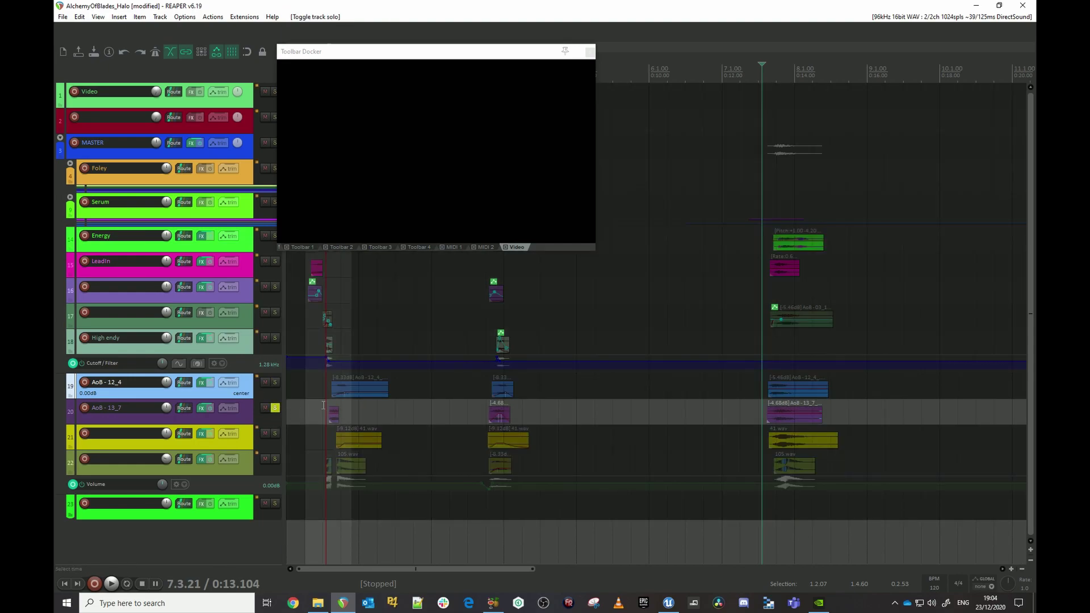
{"action": "left_click", "coordinate": [324, 406]}
{"action": "scroll", "coordinate": [465, 419], "scroll_direction": "up", "scroll_amount": 3}
{"action": "scroll", "coordinate": [468, 420], "scroll_direction": "up", "scroll_amount": 3}
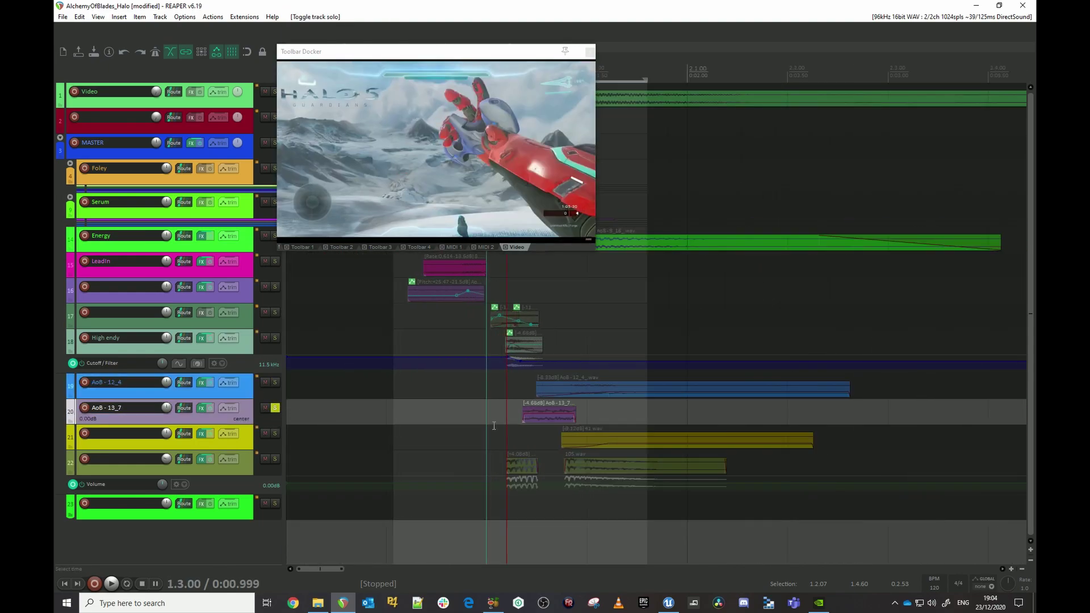
{"action": "key", "text": "space"}
{"action": "key", "text": "space"}
{"action": "key", "text": "space"}
{"action": "key", "text": "space"}
Bypass AoB - 13_7's effects and play its last clip from about 12.9 seconds
{"action": "scroll", "coordinate": [560, 407], "scroll_direction": "down", "scroll_amount": 6}
{"action": "left_click", "coordinate": [936, 409]}
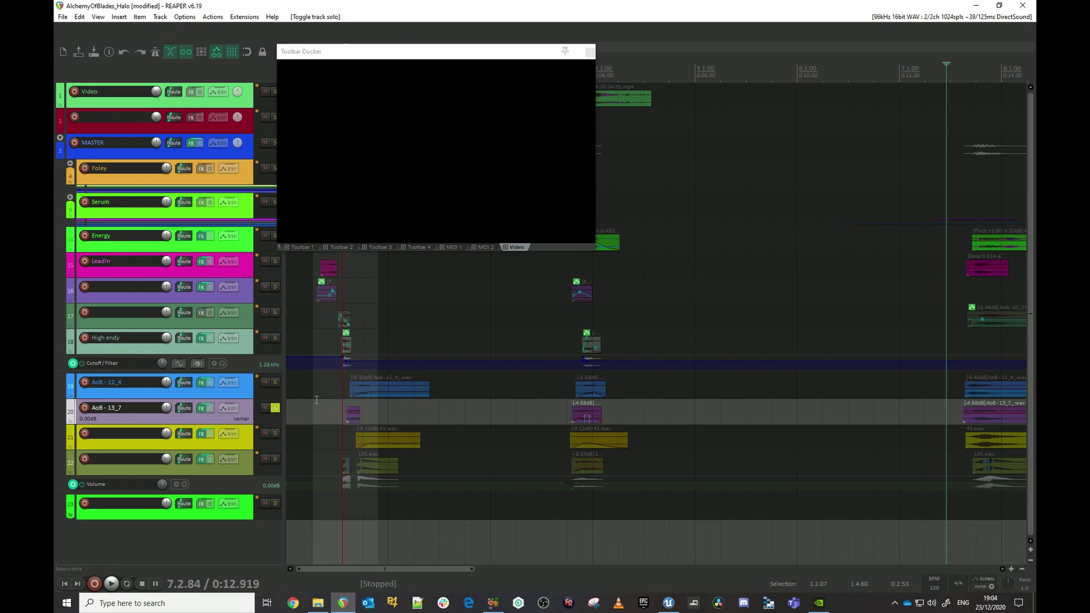
{"action": "left_click", "coordinate": [209, 411]}
{"action": "key", "text": "space"}
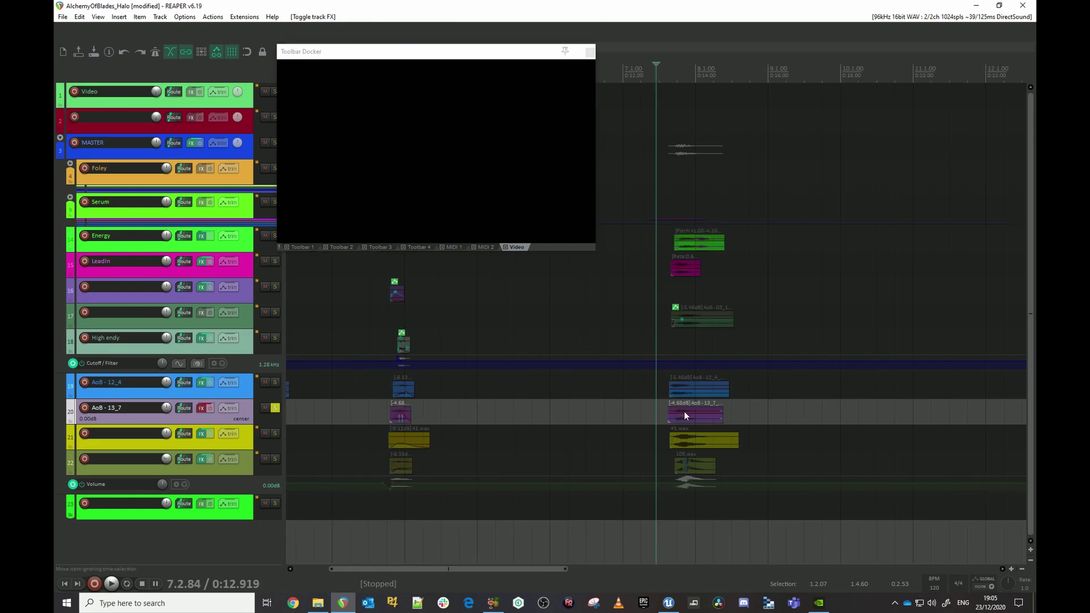
{"action": "key", "text": "space"}
Re-enable AoB - 13_7's effects and examine the low-cut, bell and high-shelf bands in its FabFilter Pro-Q 3
{"action": "left_click", "coordinate": [209, 405]}
{"action": "left_click", "coordinate": [200, 409]}
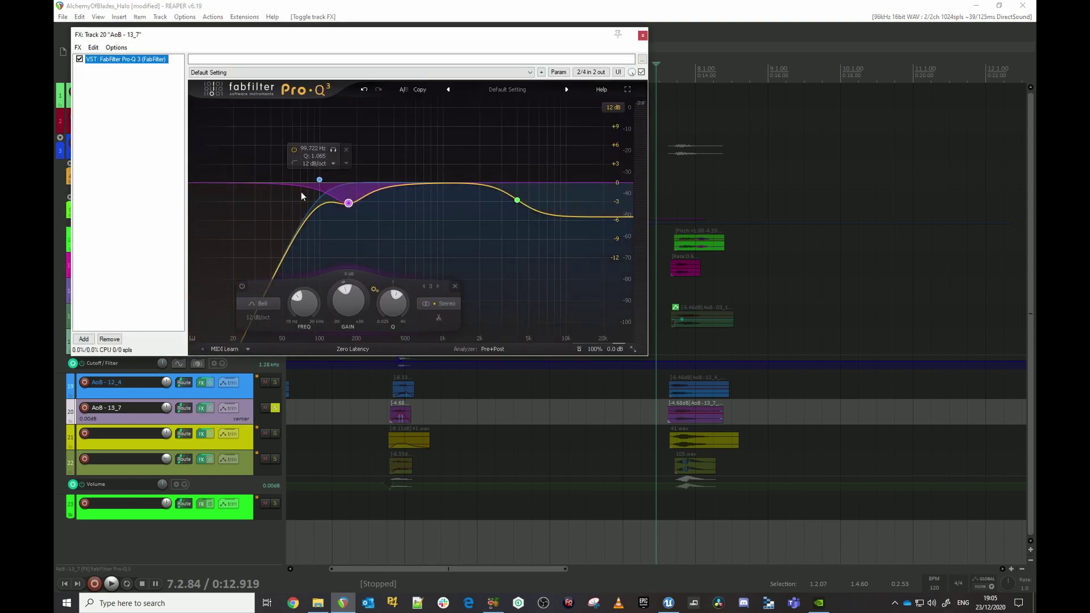
{"action": "mouse_move", "coordinate": [518, 203]}
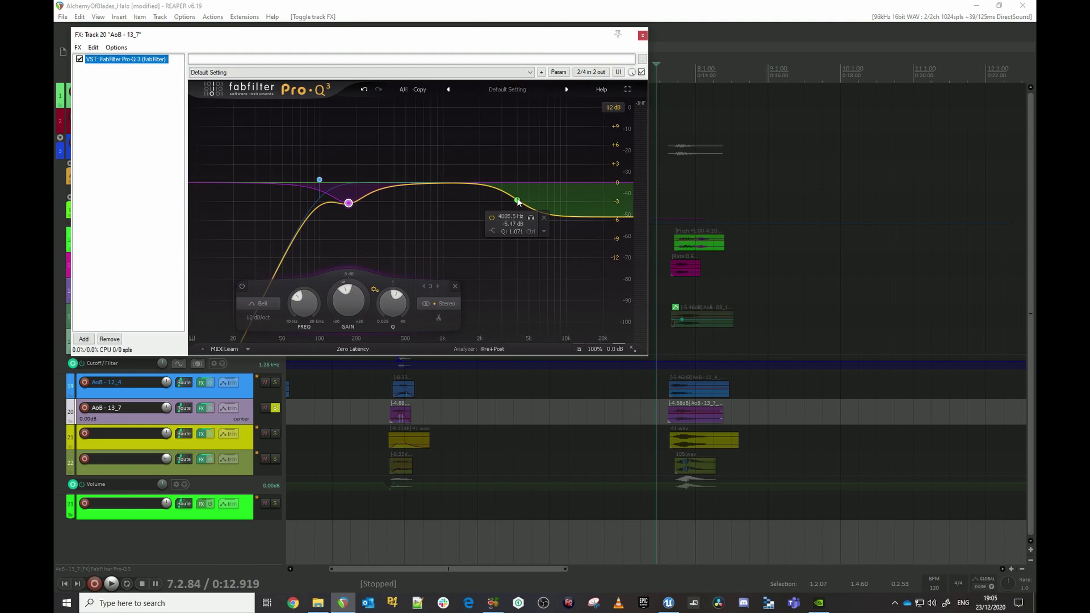
{"action": "mouse_move", "coordinate": [343, 208]}
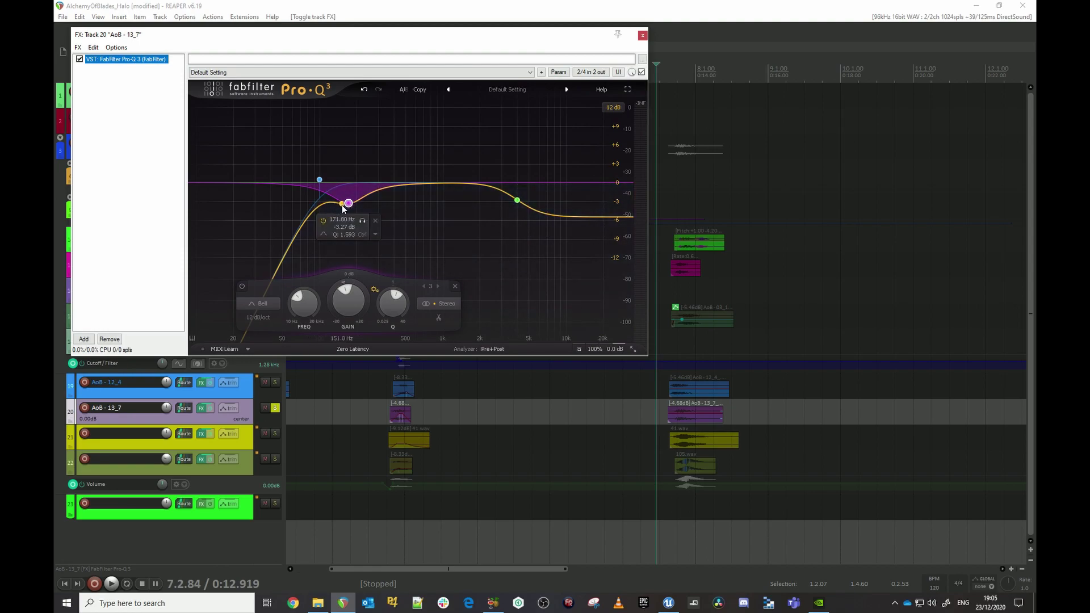
Close AoB - 13_7's effects window and play its second clip from about 4.9 seconds against the video
{"action": "left_click", "coordinate": [643, 36]}
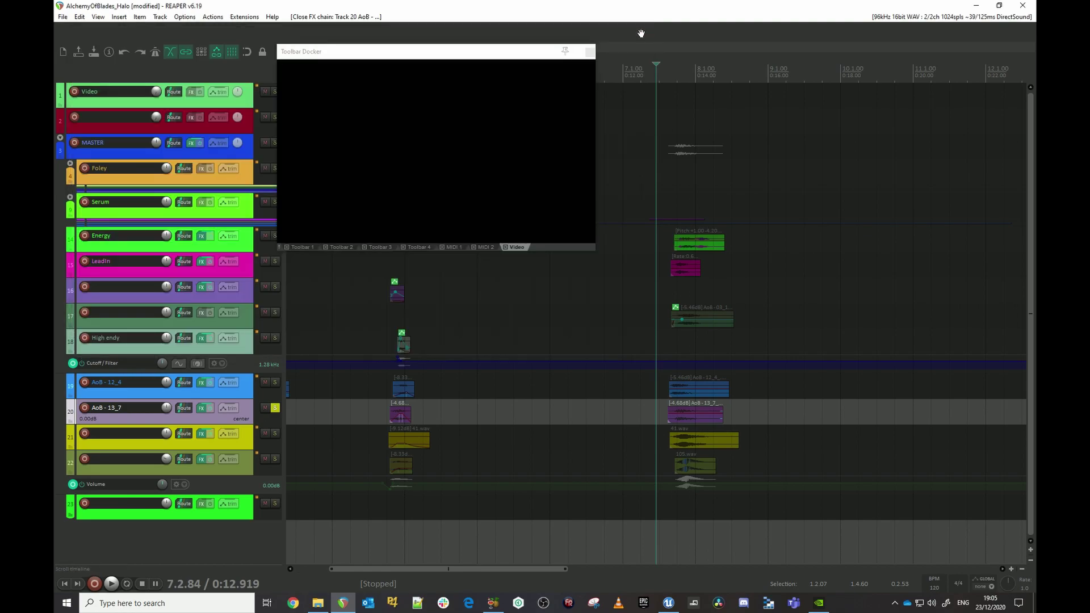
{"action": "left_click", "coordinate": [365, 405]}
{"action": "key", "text": "space"}
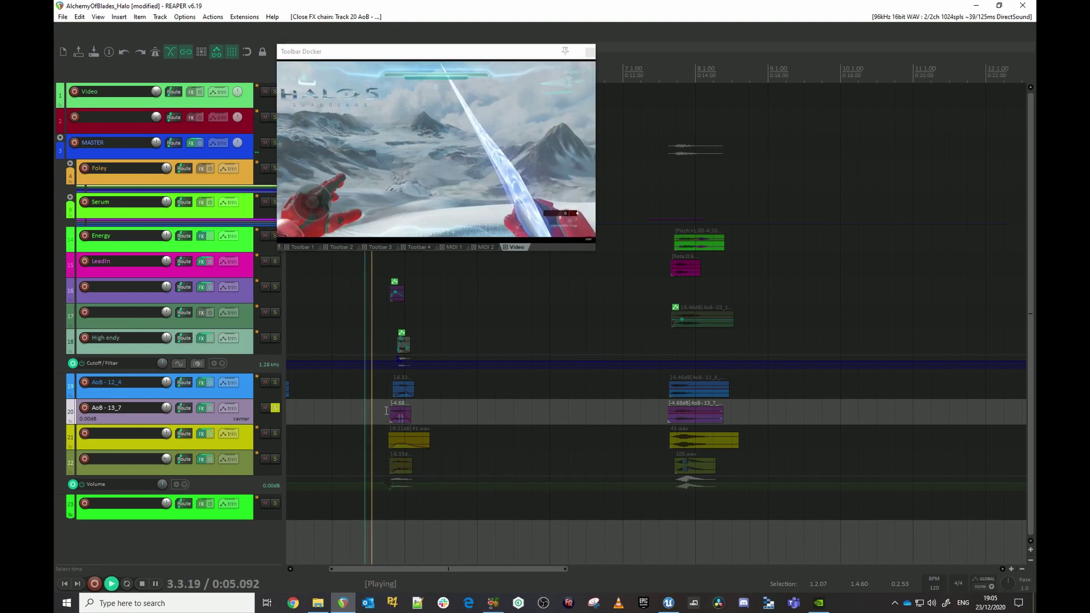
{"action": "key", "text": "space"}
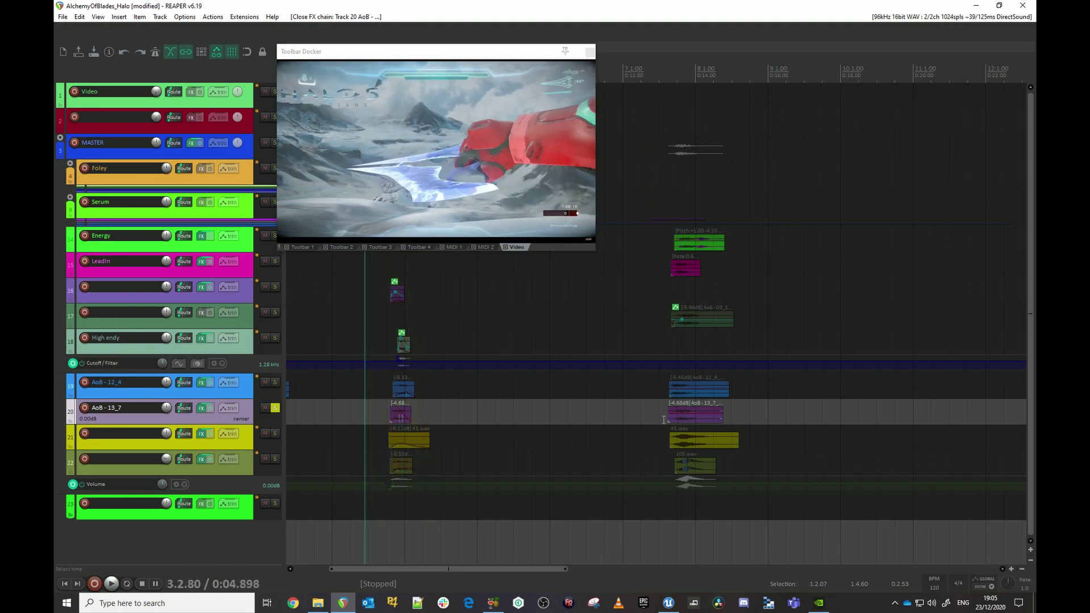
Switch the solo from AoB - 13_7 to track 21 and play its first two clips from about 1.07 seconds
{"action": "scroll", "coordinate": [654, 415], "scroll_direction": "down", "scroll_amount": 2}
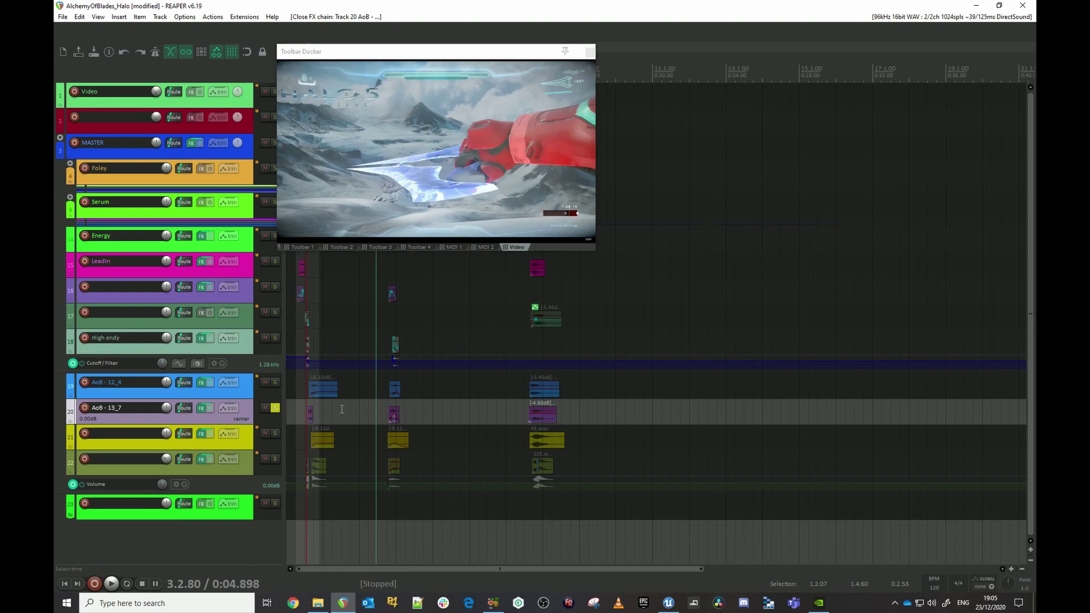
{"action": "left_click", "coordinate": [304, 402]}
{"action": "scroll", "coordinate": [304, 402], "scroll_direction": "up", "scroll_amount": 4}
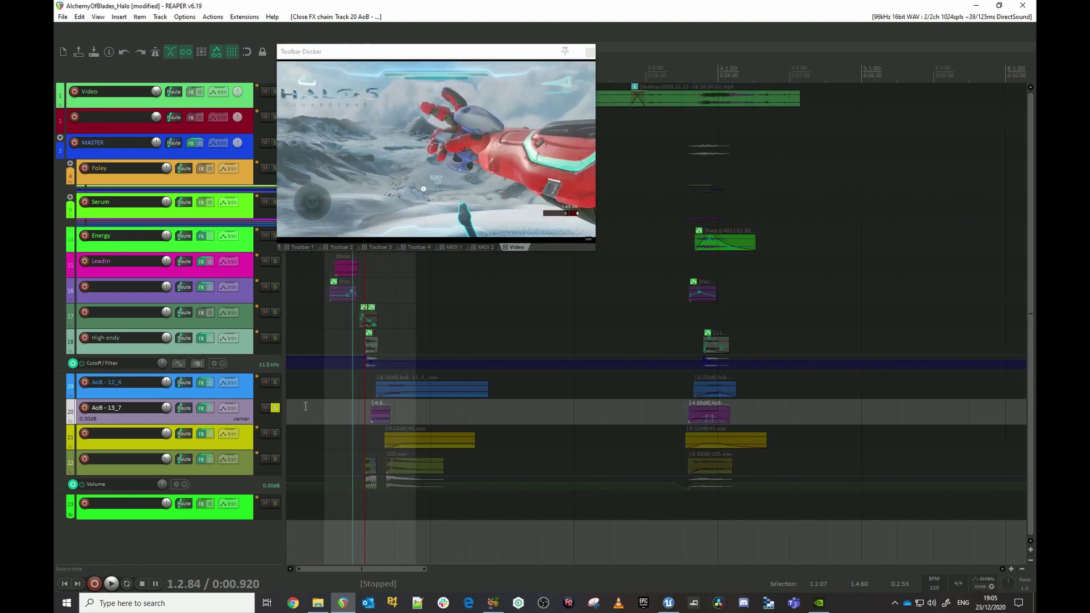
{"action": "left_click", "coordinate": [274, 408]}
{"action": "left_click", "coordinate": [274, 434]}
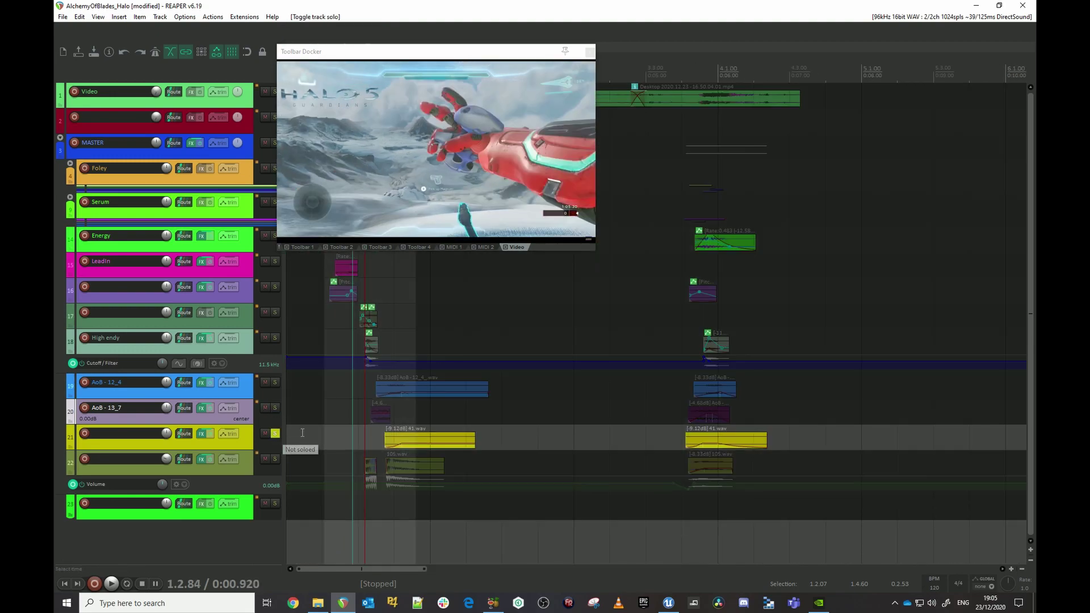
{"action": "left_click", "coordinate": [364, 400]}
{"action": "key", "text": "space"}
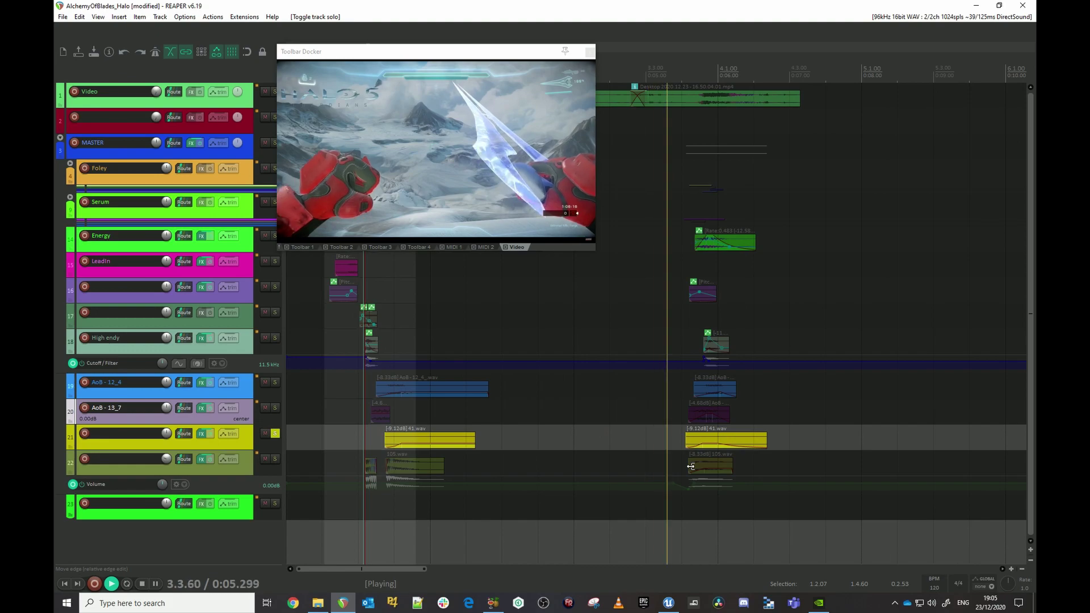
{"action": "key", "text": "space"}
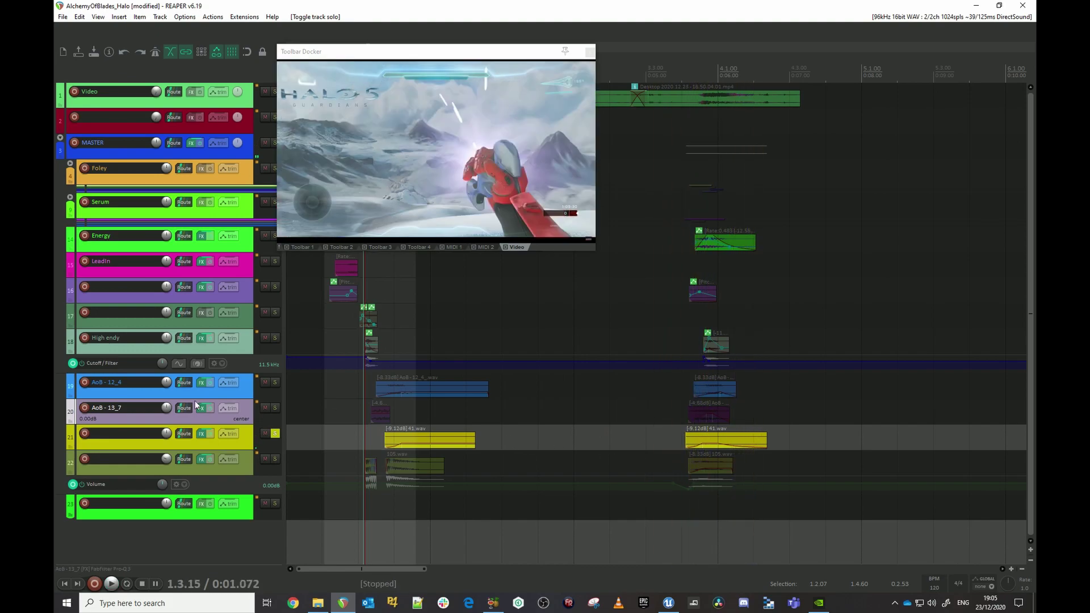
Bypass track 21's effects and play its last clip, 41.wav, from about 13.06 seconds
{"action": "left_click", "coordinate": [209, 434]}
{"action": "scroll", "coordinate": [738, 435], "scroll_direction": "down", "scroll_amount": 4}
{"action": "left_click", "coordinate": [623, 440]}
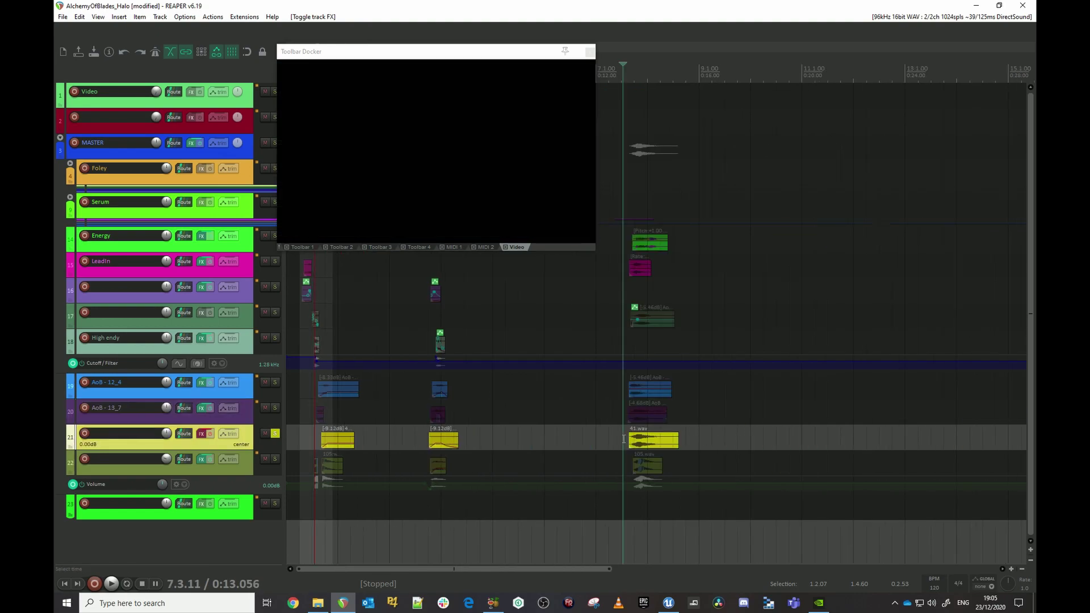
{"action": "key", "text": "space"}
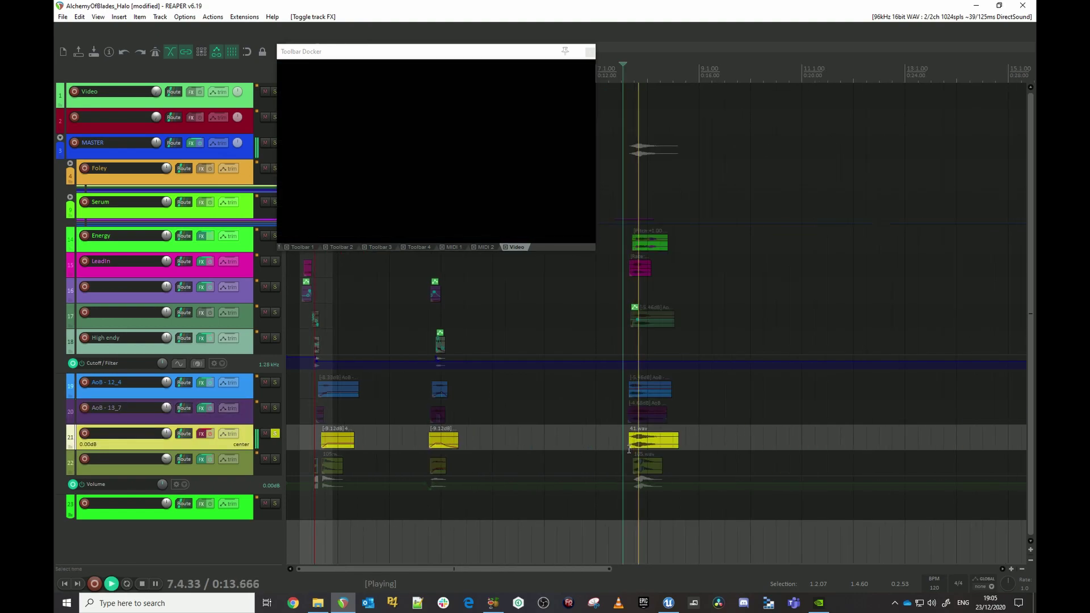
{"action": "key", "text": "space"}
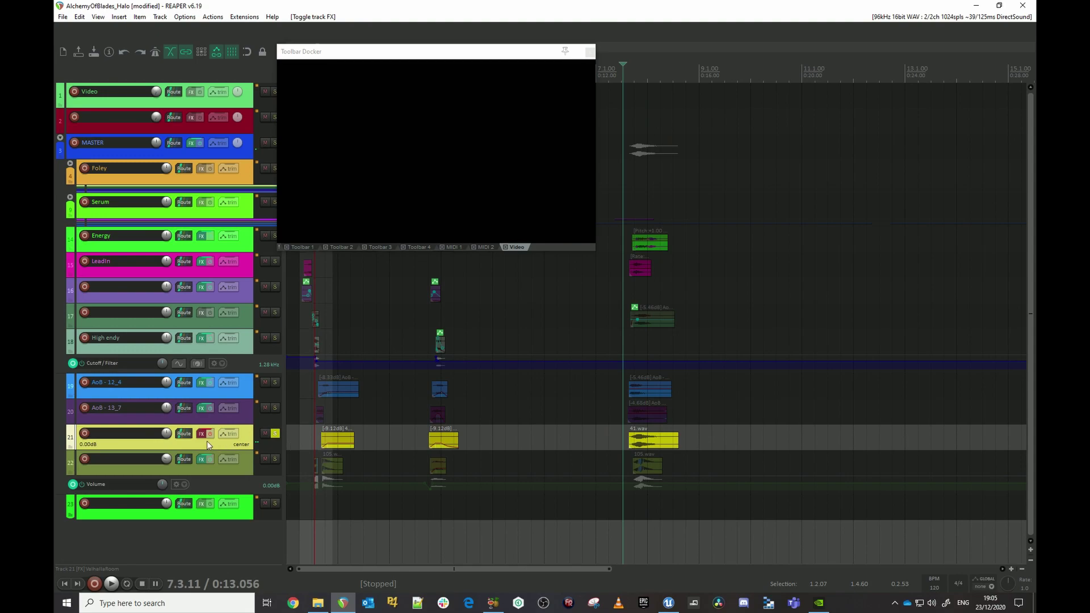
Clear track 21's solo, re-enable its effects and examine the mix, decay and late reverb settings in ValhallaRoom
{"action": "left_click", "coordinate": [275, 435]}
{"action": "left_click", "coordinate": [203, 434]}
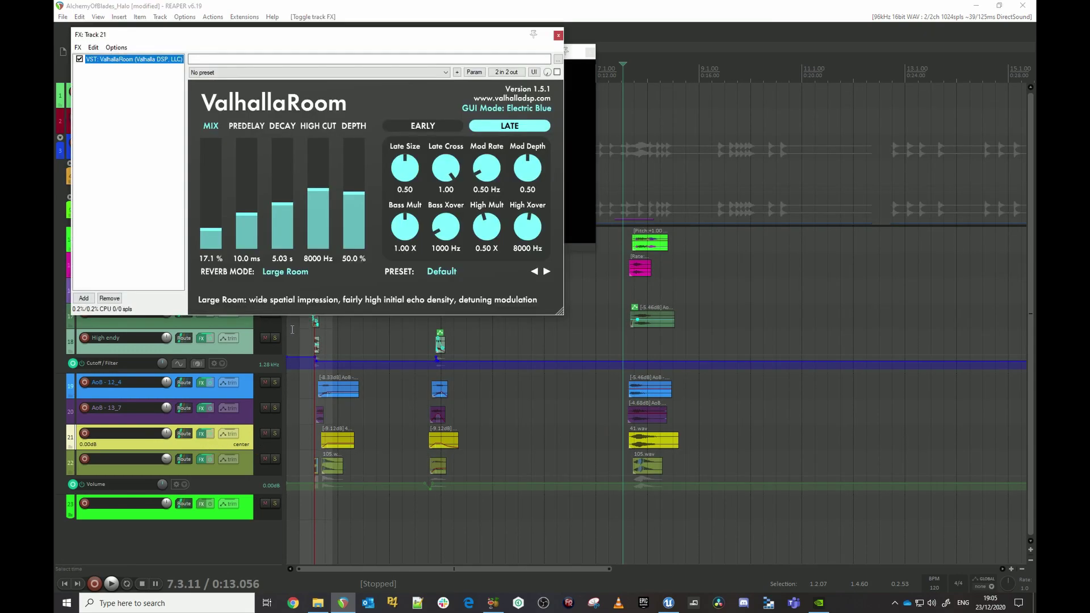
{"action": "left_click", "coordinate": [316, 425]}
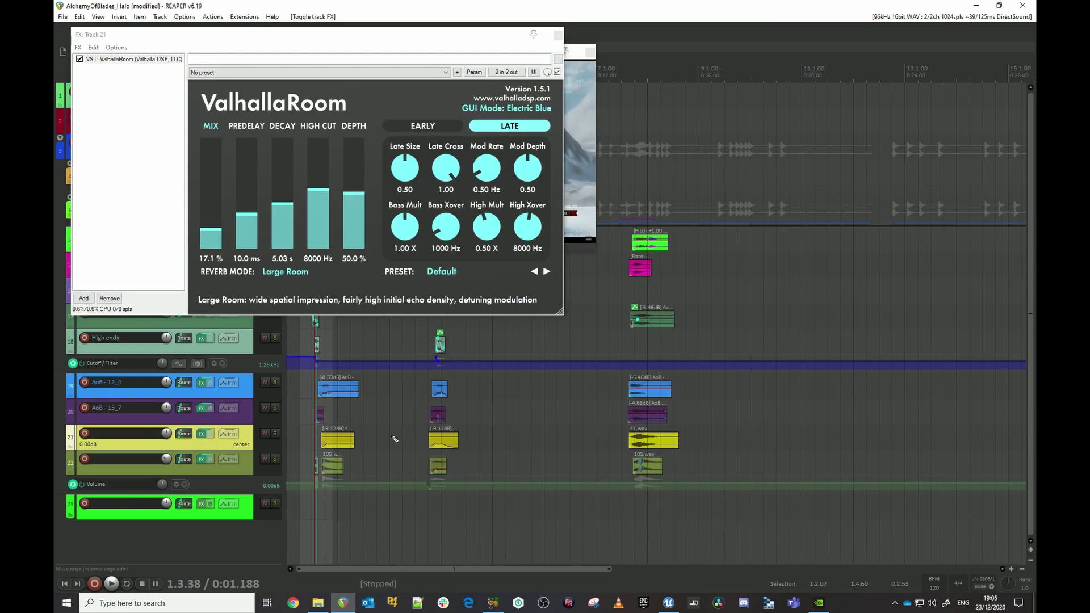
{"action": "scroll", "coordinate": [341, 432], "scroll_direction": "up", "scroll_amount": 4}
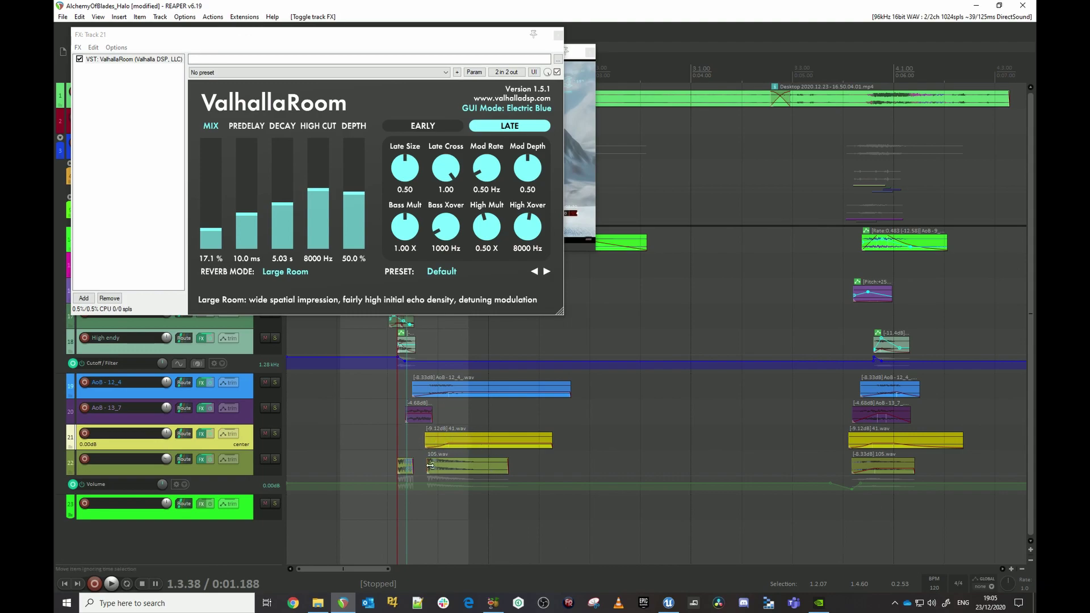
Solo track 22, close track 21's effects window, and play track 22's clips from about 0.98 and 5.34 seconds
{"action": "left_click", "coordinate": [275, 459]}
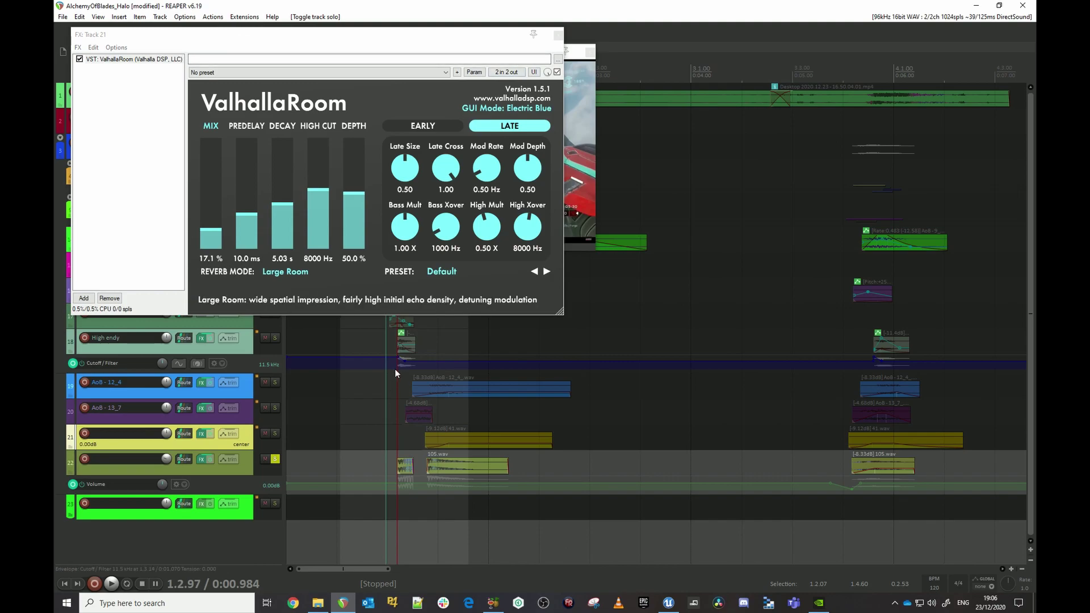
{"action": "left_click", "coordinate": [558, 34]}
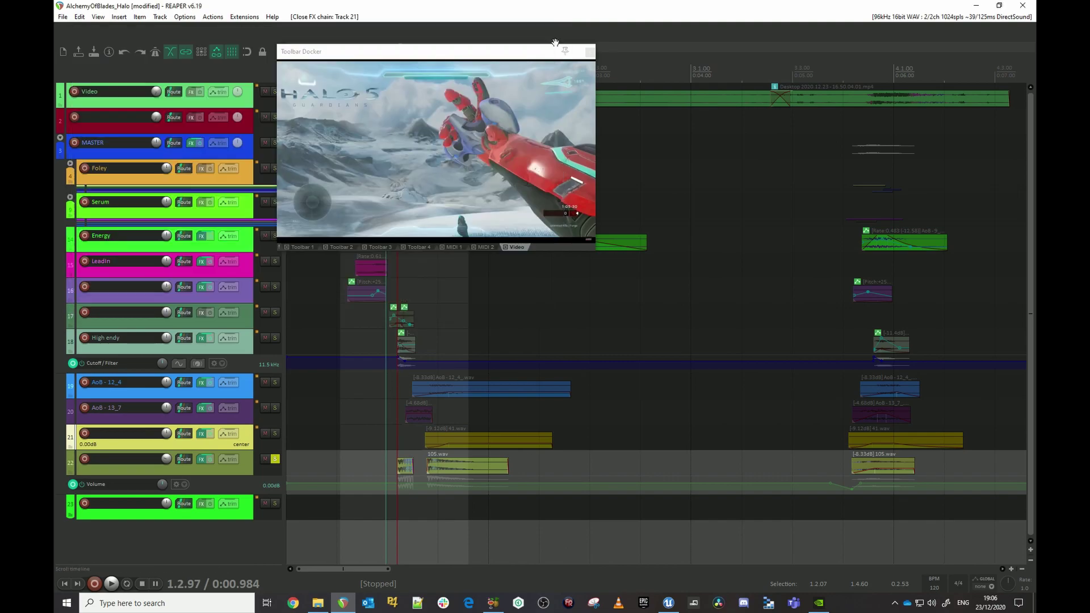
{"action": "key", "text": "space"}
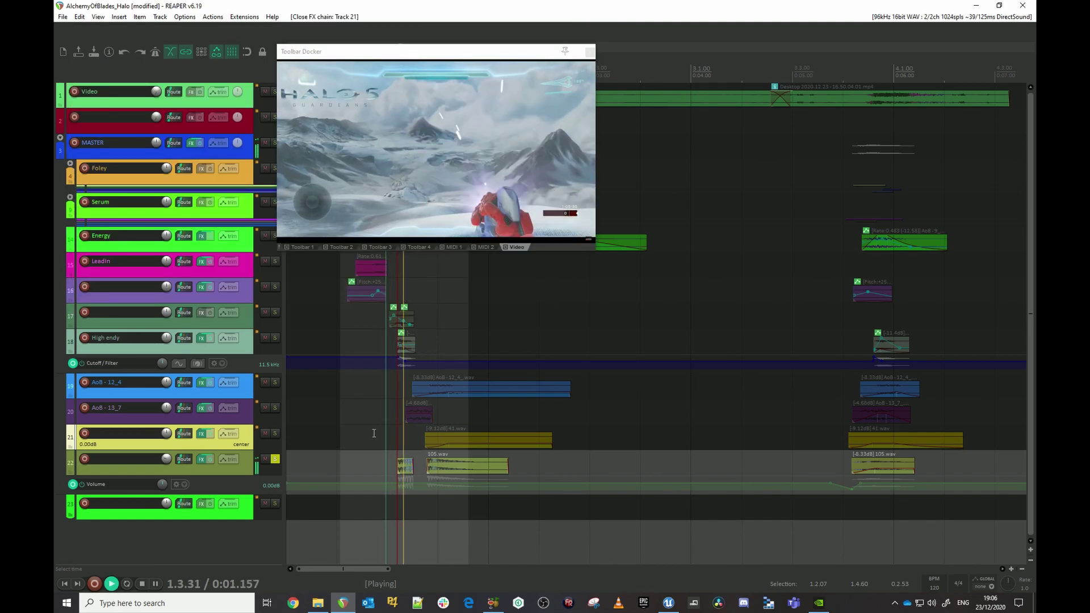
{"action": "key", "text": "space"}
{"action": "key", "text": "space"}
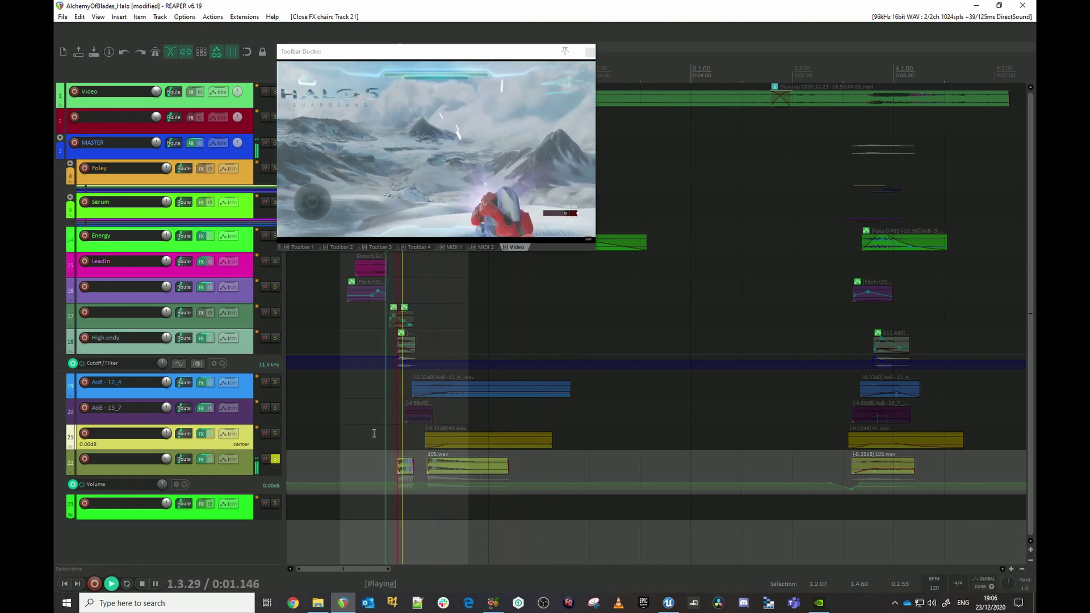
{"action": "left_click", "coordinate": [827, 476]}
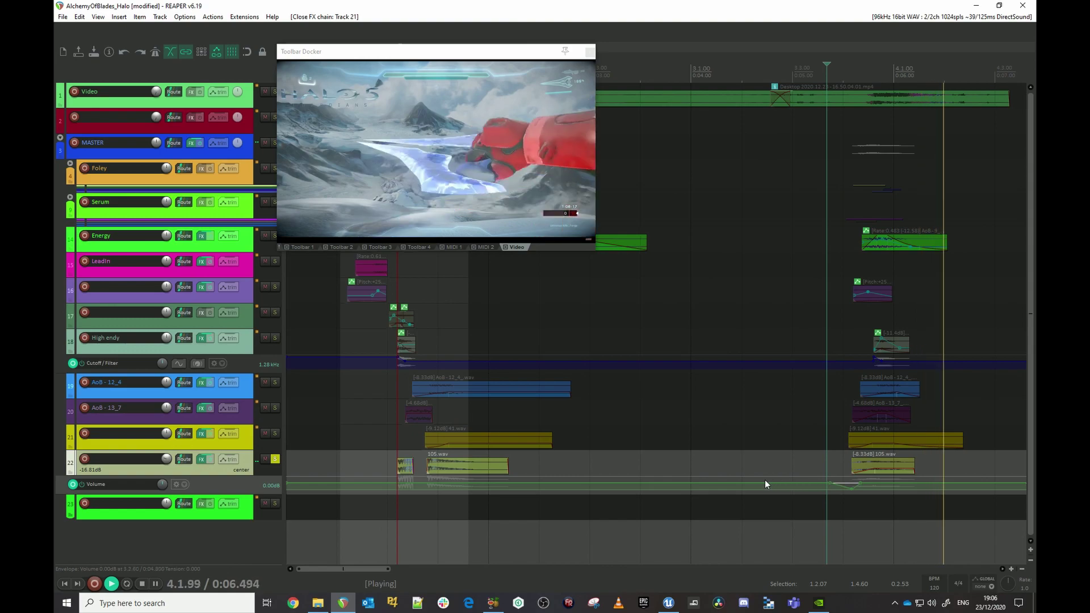
{"action": "key", "text": "space"}
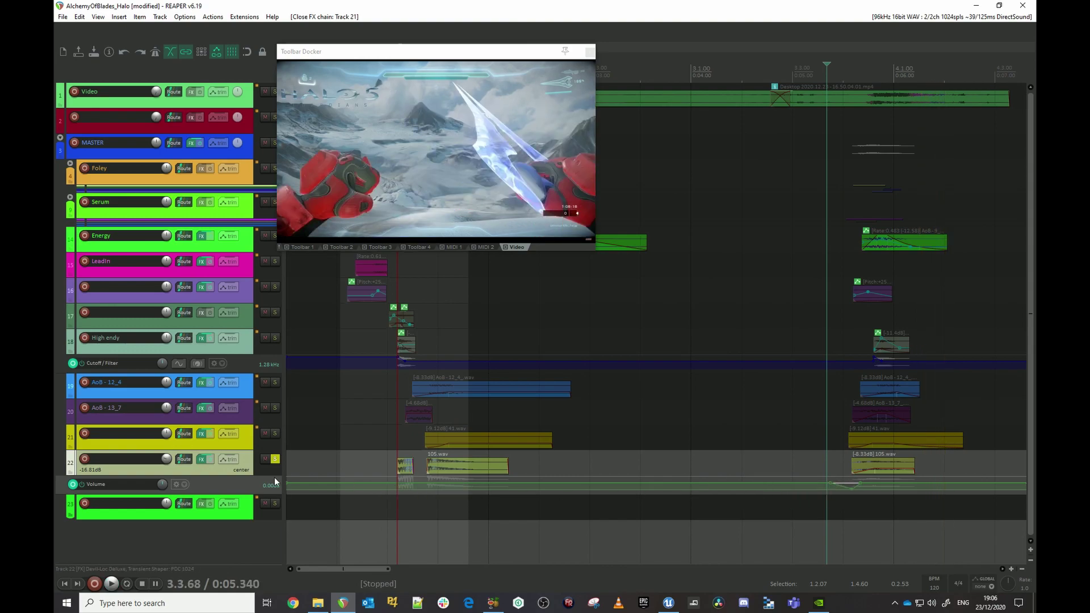
Bypass track 22's effects and play its last clip, 105.wav, from about 12.99 seconds
{"action": "scroll", "coordinate": [638, 386], "scroll_direction": "down", "scroll_amount": 3}
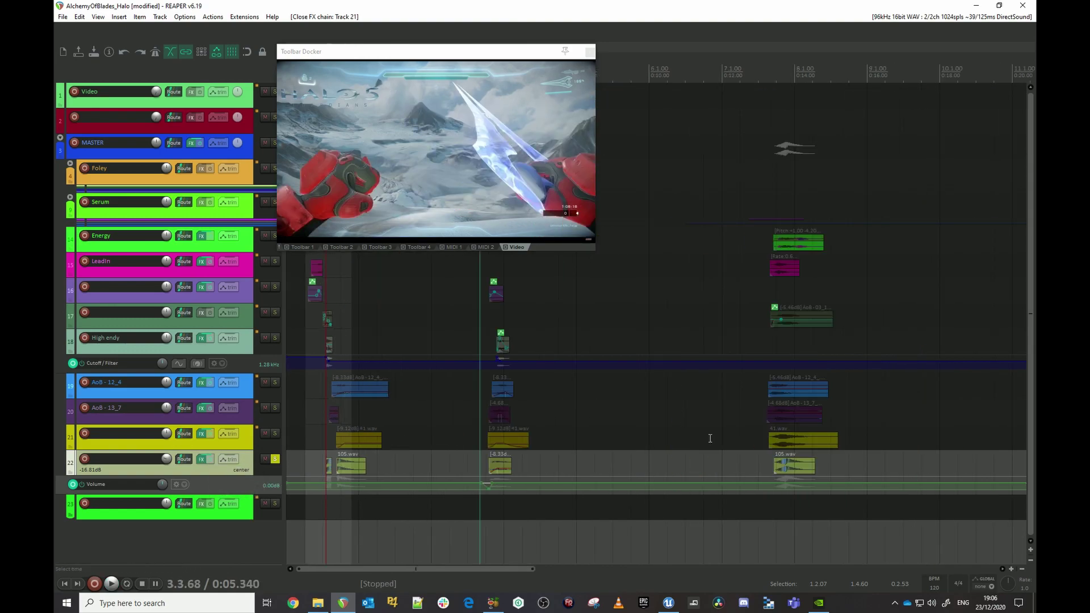
{"action": "left_click", "coordinate": [210, 459]}
{"action": "left_click", "coordinate": [758, 460]}
{"action": "key", "text": "space"}
{"action": "key", "text": "space"}
Re-enable track 22's effects, view its Devil-Loc Deluxe and Transient Shaper settings, and close the effects window
{"action": "left_click", "coordinate": [210, 459]}
{"action": "left_click", "coordinate": [202, 459]}
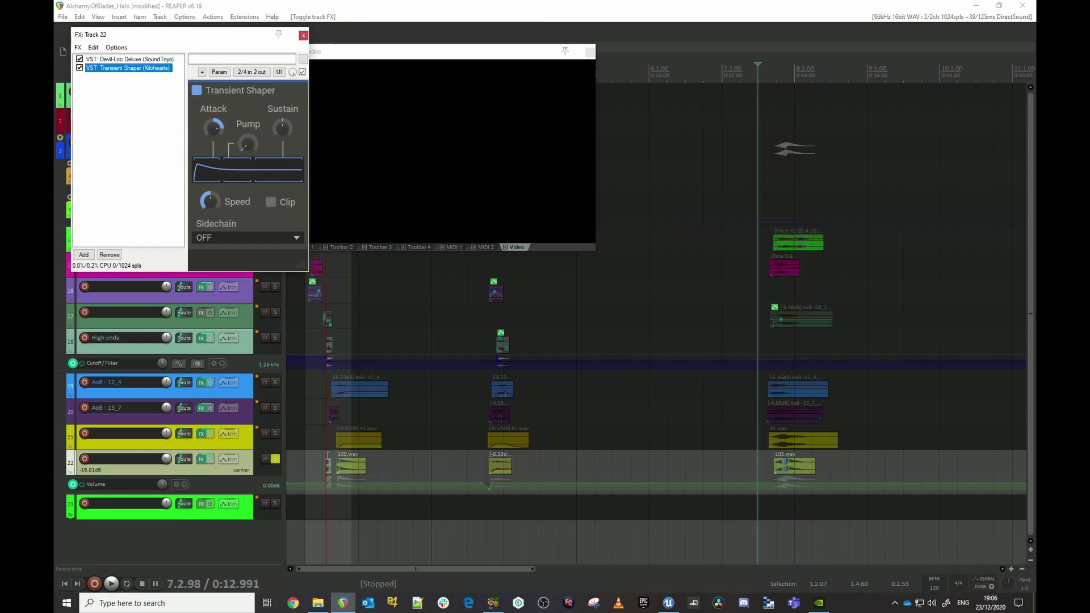
{"action": "left_click", "coordinate": [321, 386]}
{"action": "left_click", "coordinate": [128, 59]}
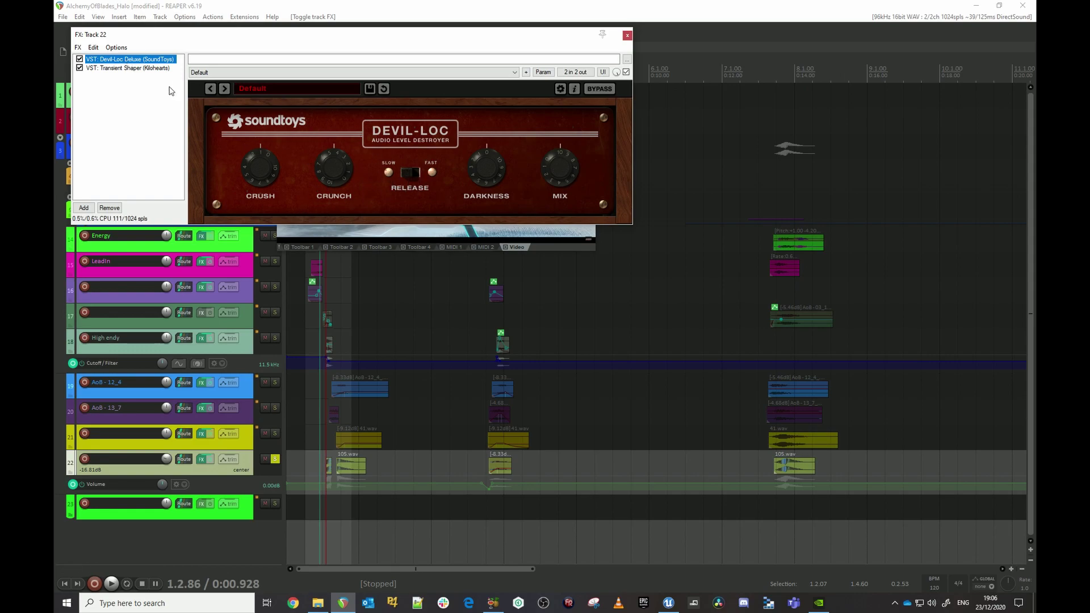
{"action": "left_click", "coordinate": [124, 69]}
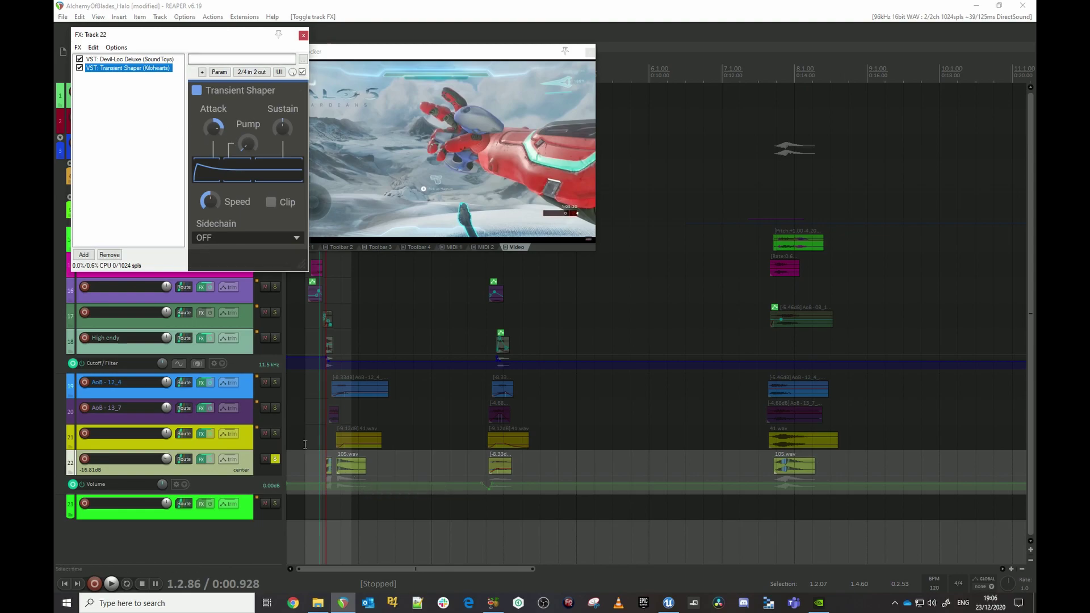
{"action": "left_click", "coordinate": [303, 35]}
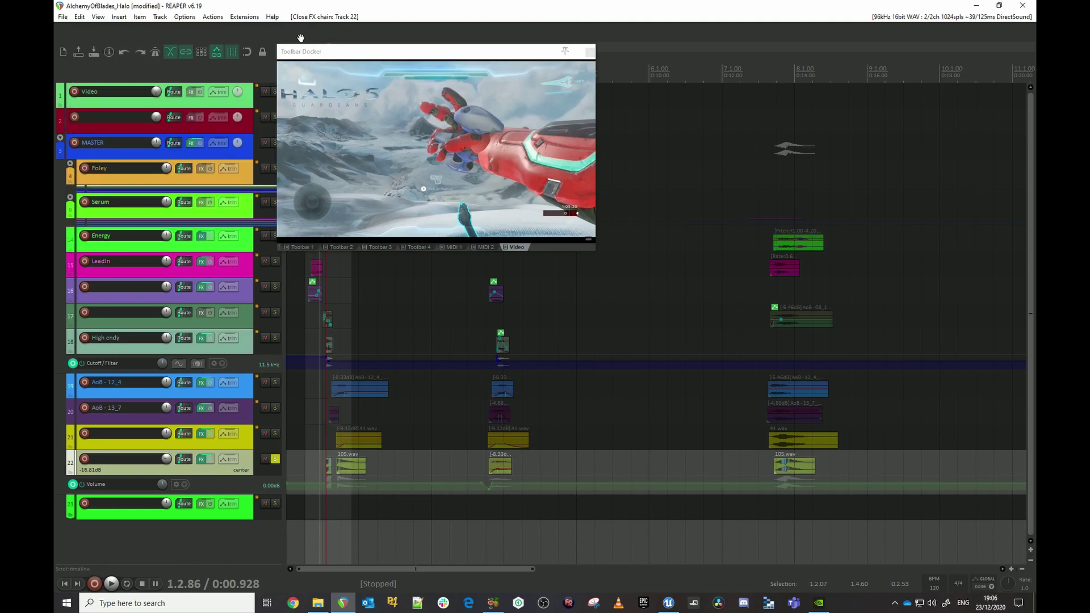
Clear track 22's solo and move the floating video window off the video track's clips and the timeline ruler
{"action": "left_click", "coordinate": [274, 459]}
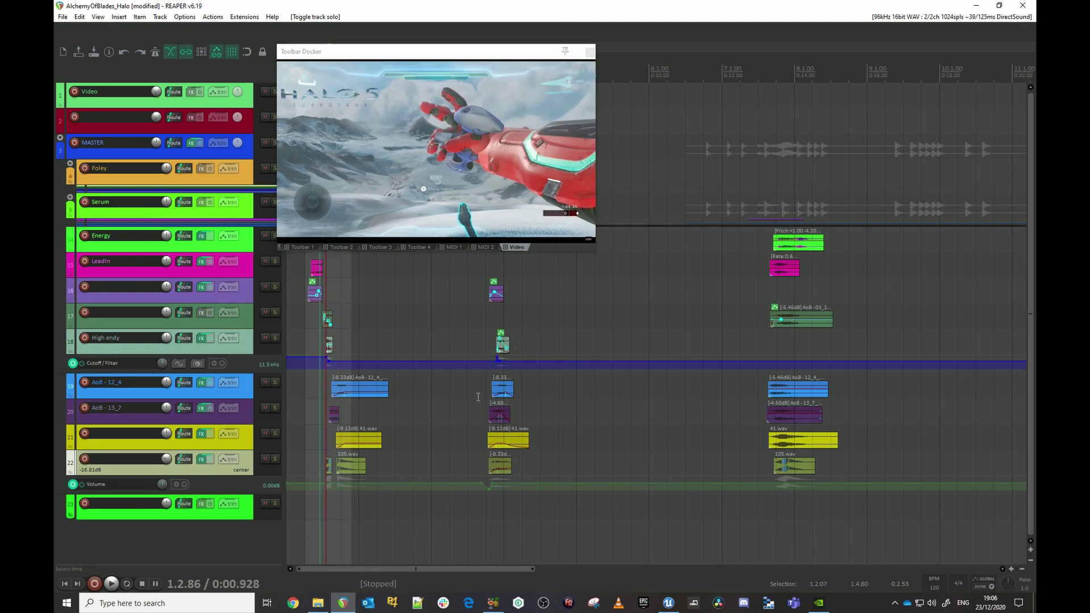
{"action": "scroll", "coordinate": [515, 370], "scroll_direction": "down", "scroll_amount": 2}
{"action": "scroll", "coordinate": [472, 327], "scroll_direction": "up", "scroll_amount": 4}
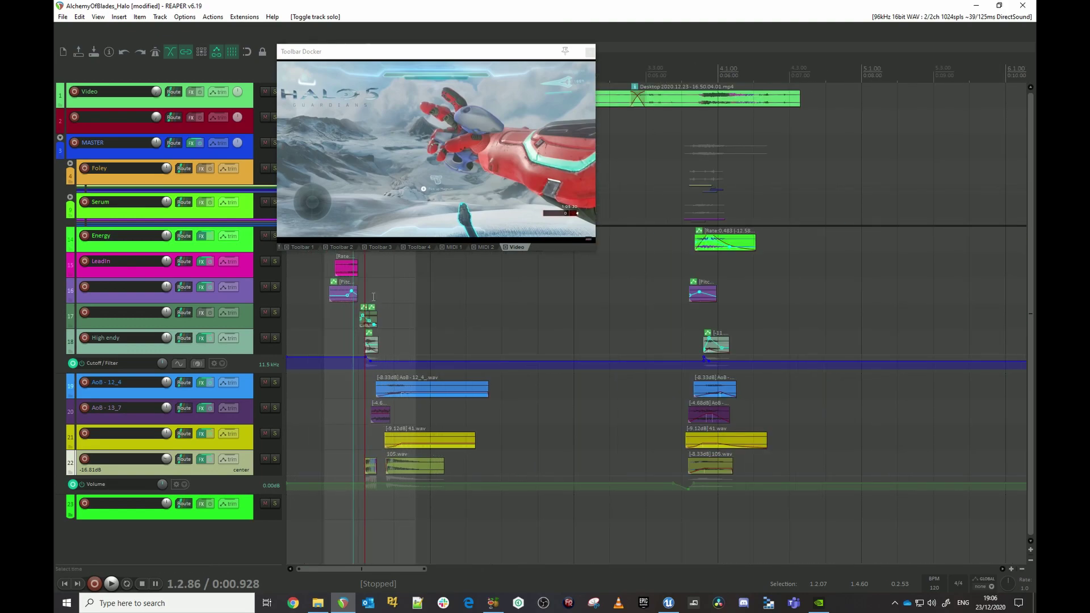
{"action": "left_click", "coordinate": [319, 277]}
{"action": "left_click_drag", "start_coordinate": [549, 69], "coordinate": [815, 236]}
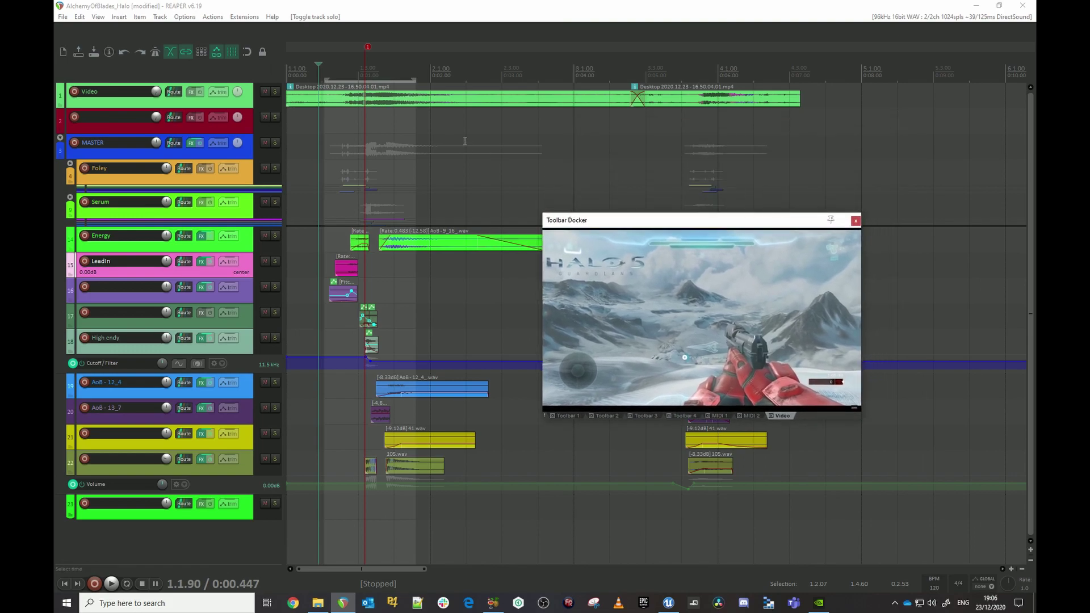
Play the complete mix of all layers against the video from about 0.35 seconds
{"action": "left_click", "coordinate": [325, 154]}
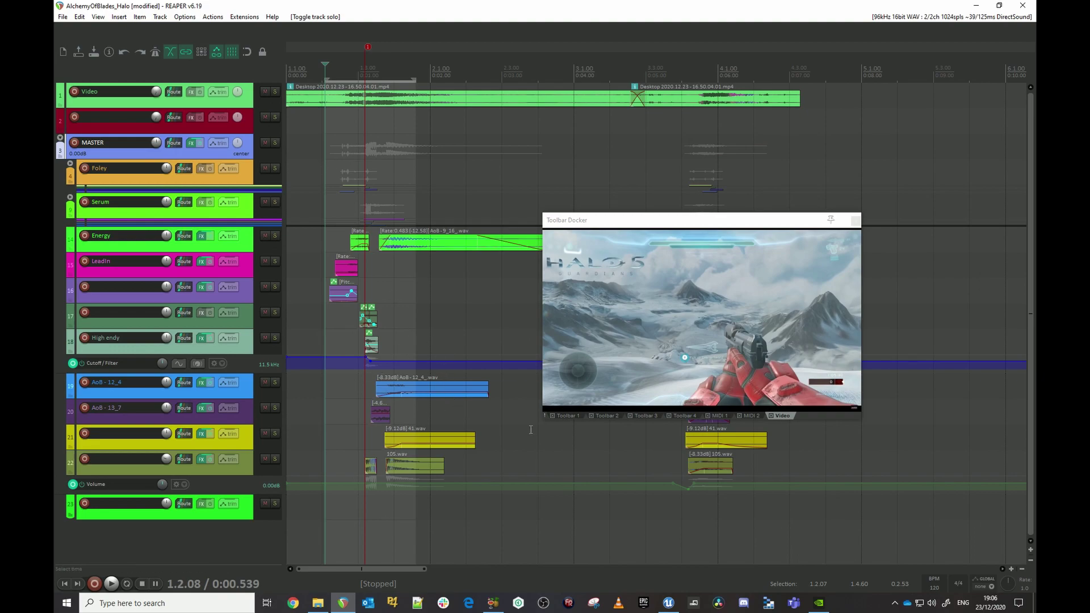
{"action": "scroll", "coordinate": [530, 431], "scroll_direction": "down", "scroll_amount": 3}
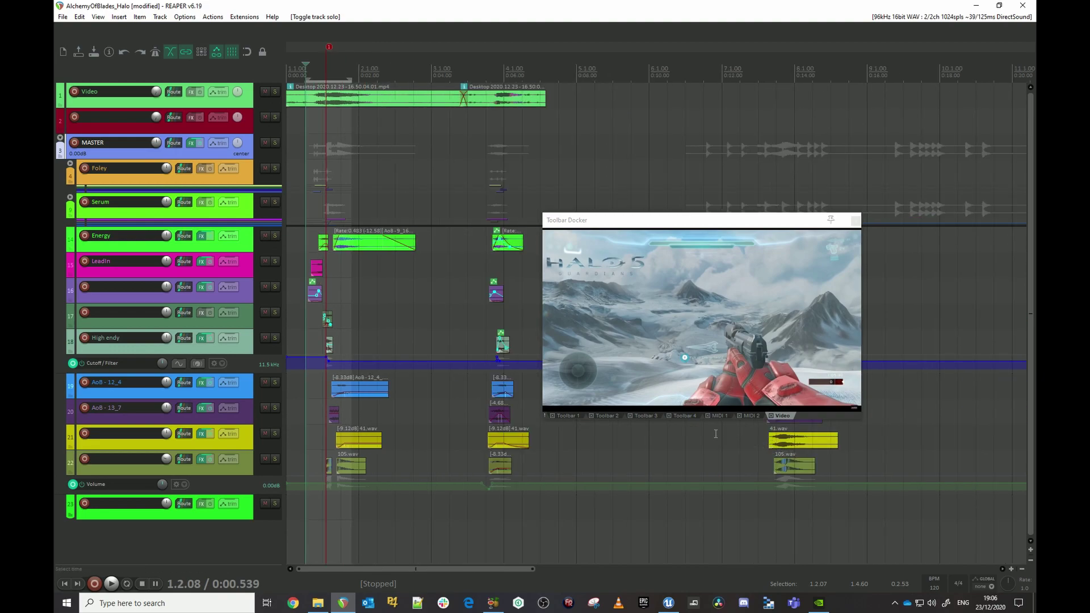
{"action": "left_click", "coordinate": [299, 257]}
{"action": "key", "text": "space"}
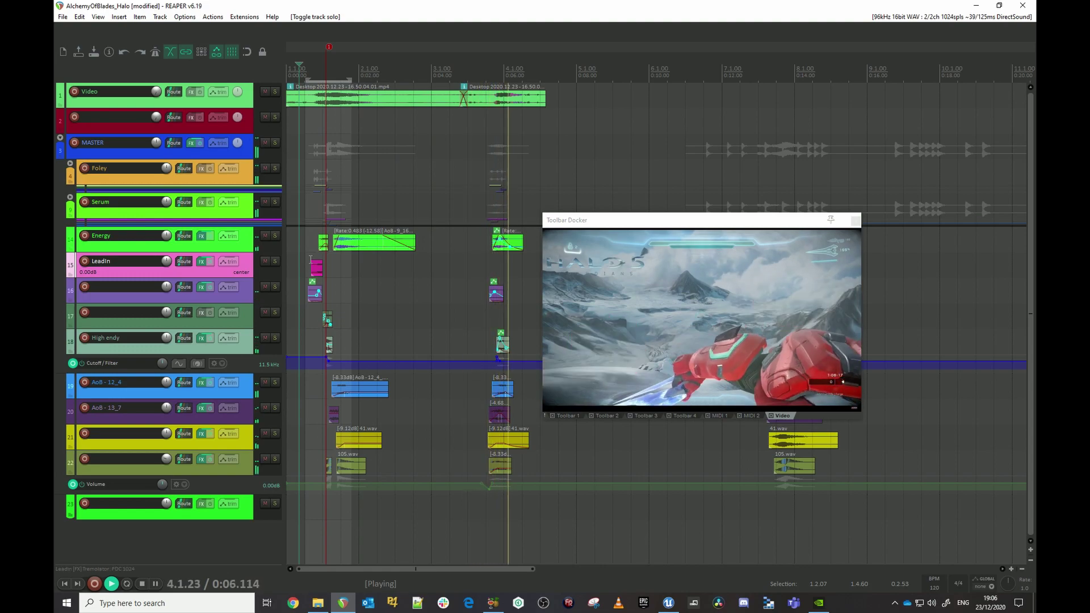
{"action": "key", "text": "space"}
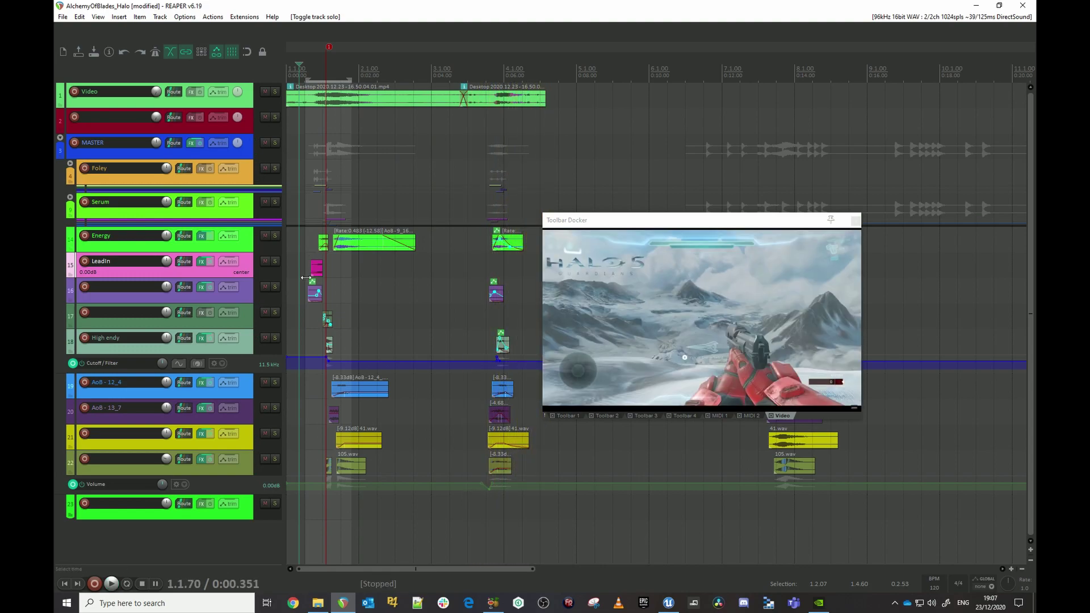